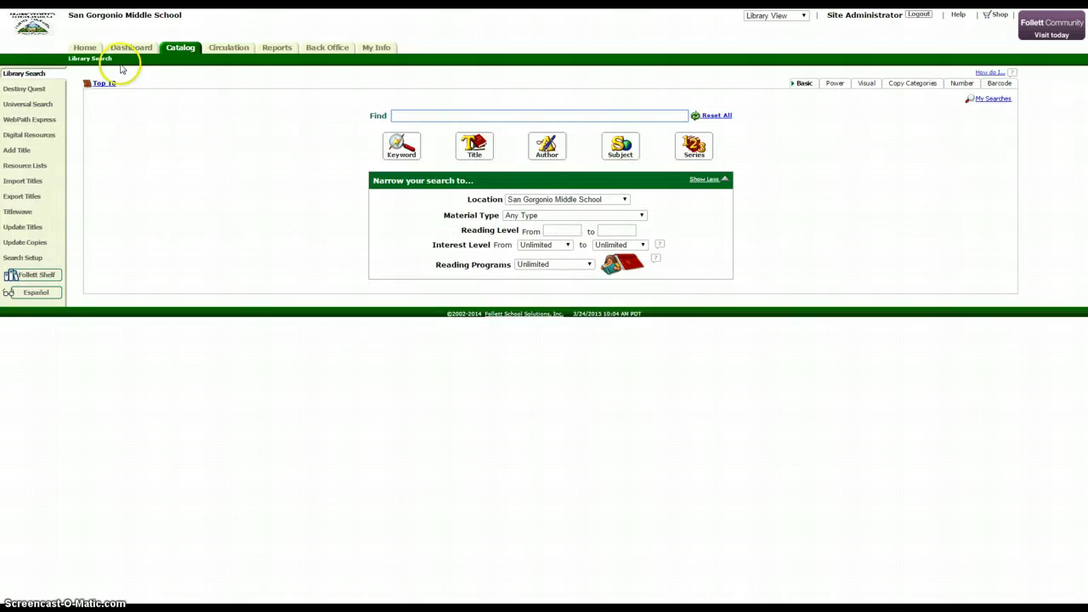
# Search the Add Title sources for books with the title "can't look away".
pyautogui.click(26, 150)
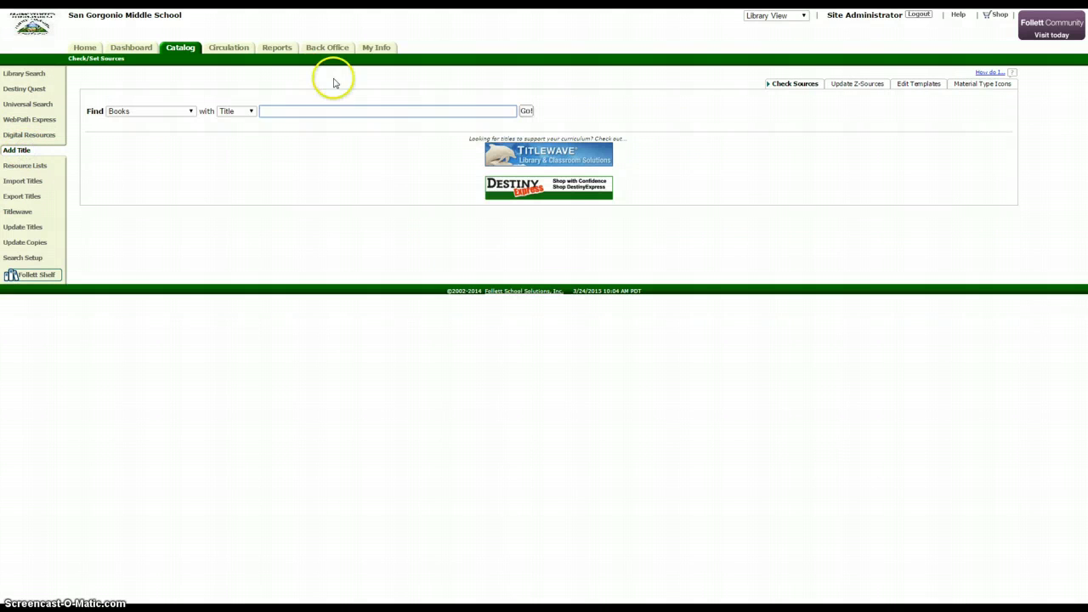
pyautogui.click(313, 111)
pyautogui.write('can')
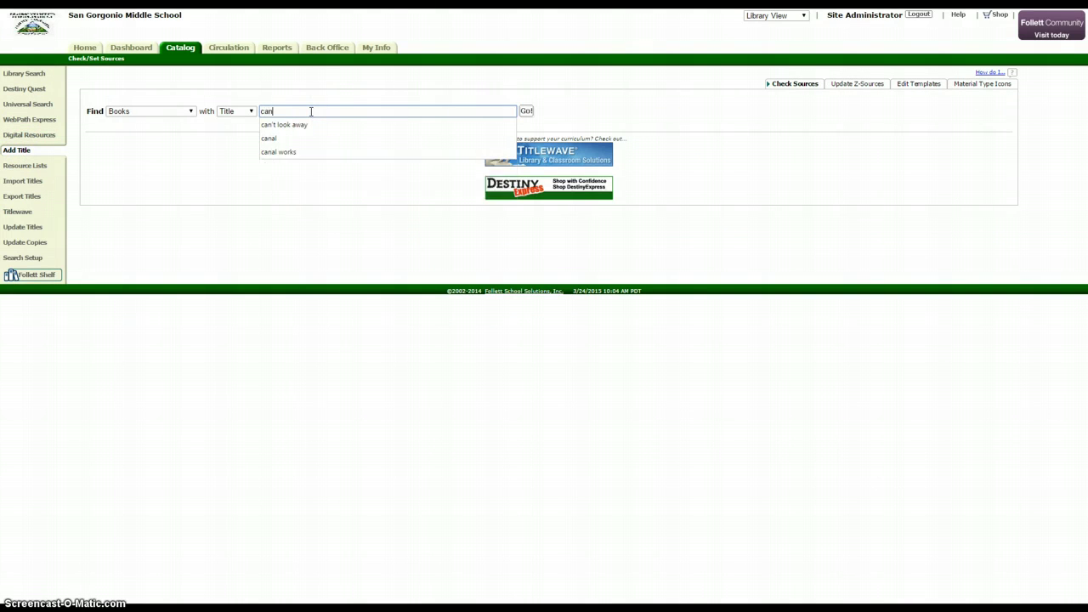
pyautogui.write("'t look ")
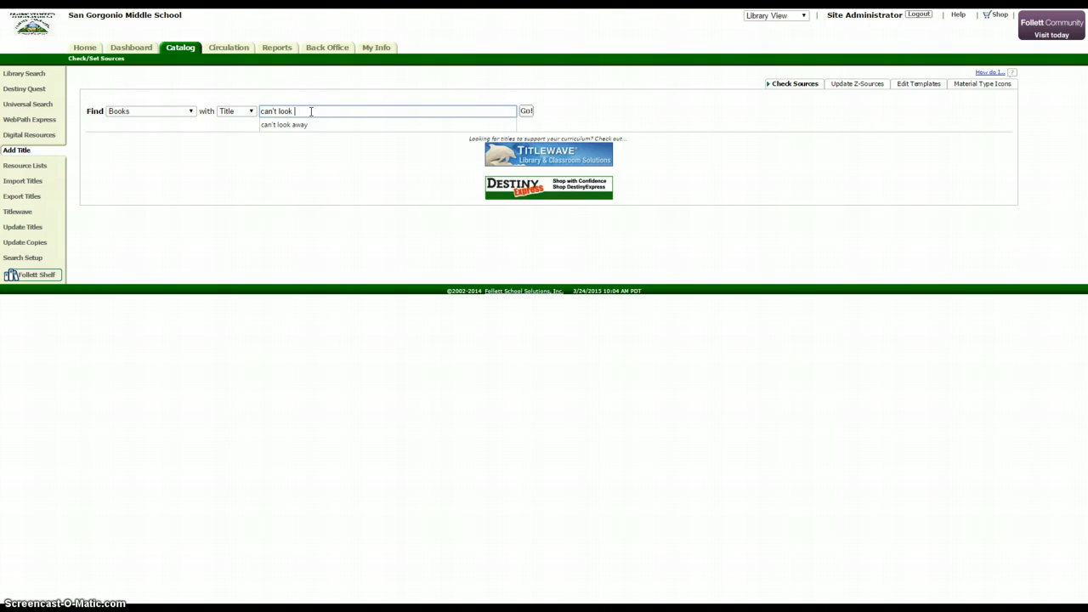
pyautogui.write('away')
pyautogui.click(310, 124)
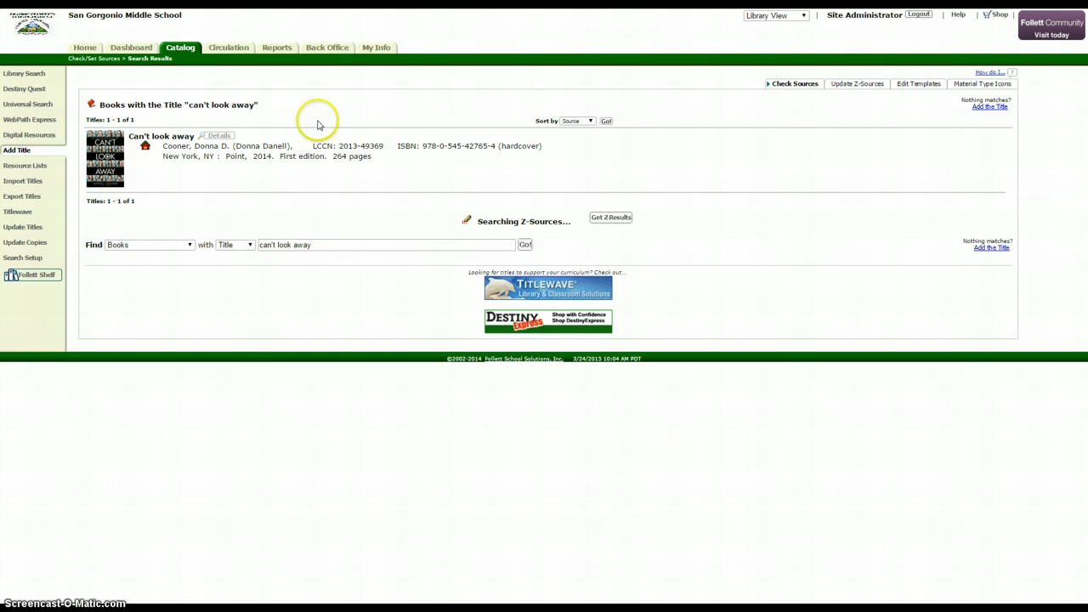
# Open the "Can't look away" title record from the search results for editing.
pyautogui.click(177, 136)
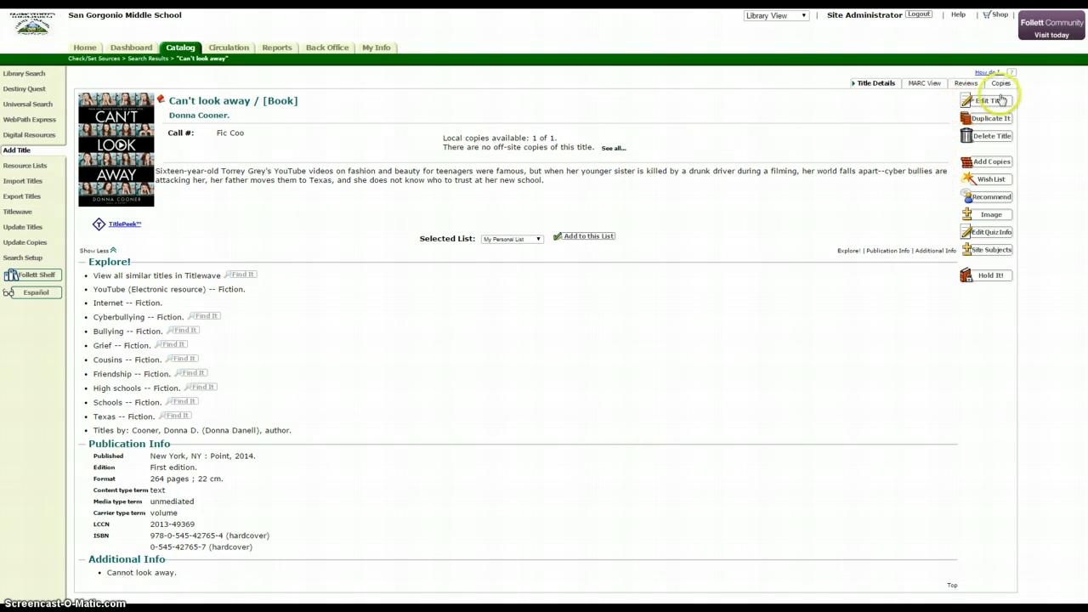
pyautogui.click(999, 101)
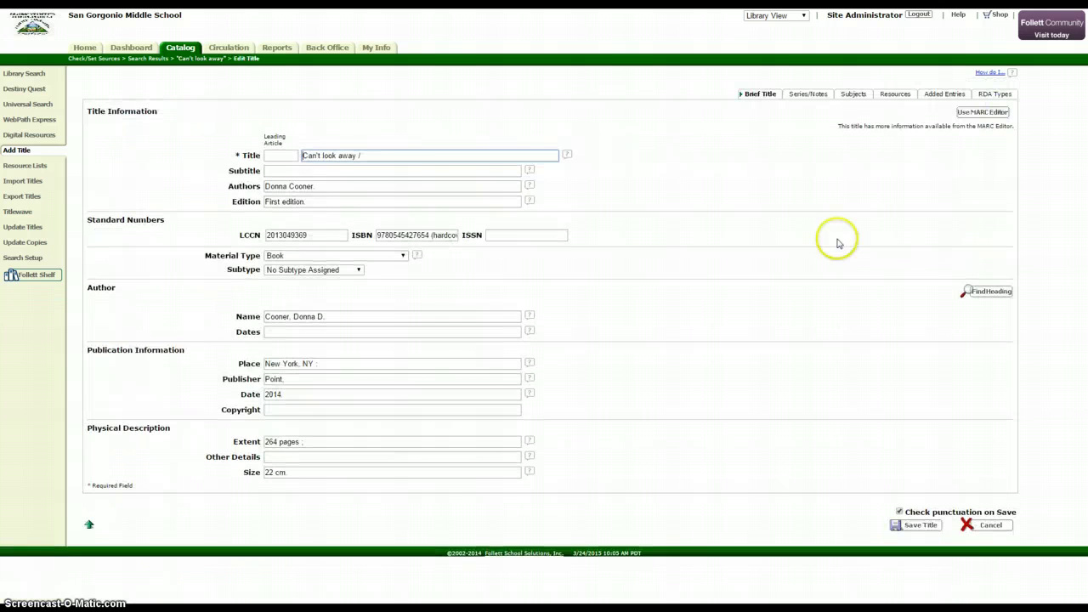
# Examine the leading article, title, subtitle and authors fields of the record, including their punctuation.
pyautogui.click(316, 186)
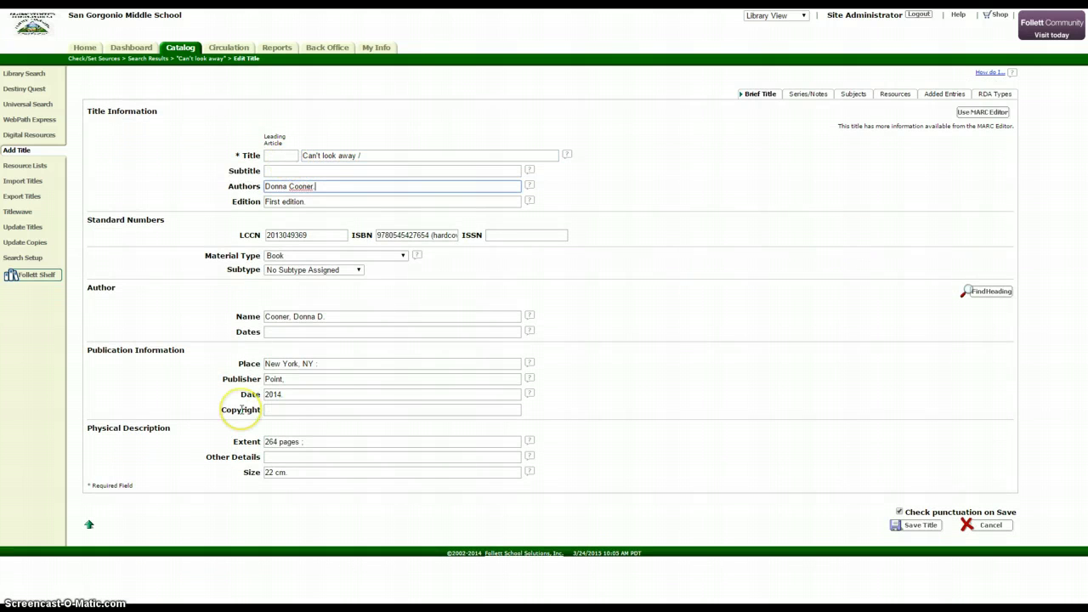
pyautogui.click(281, 155)
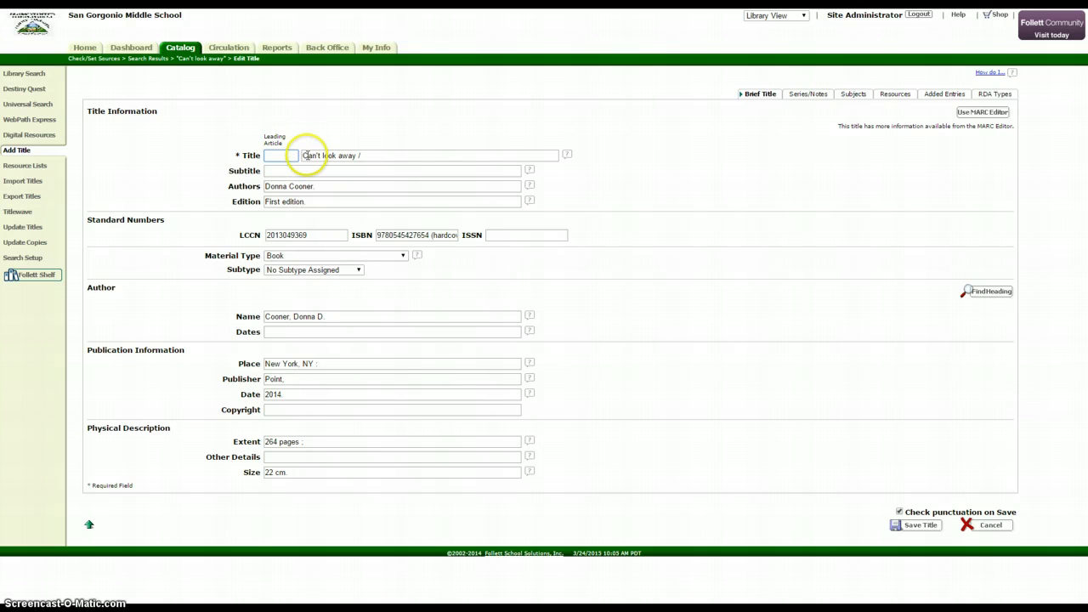
pyautogui.click(305, 156)
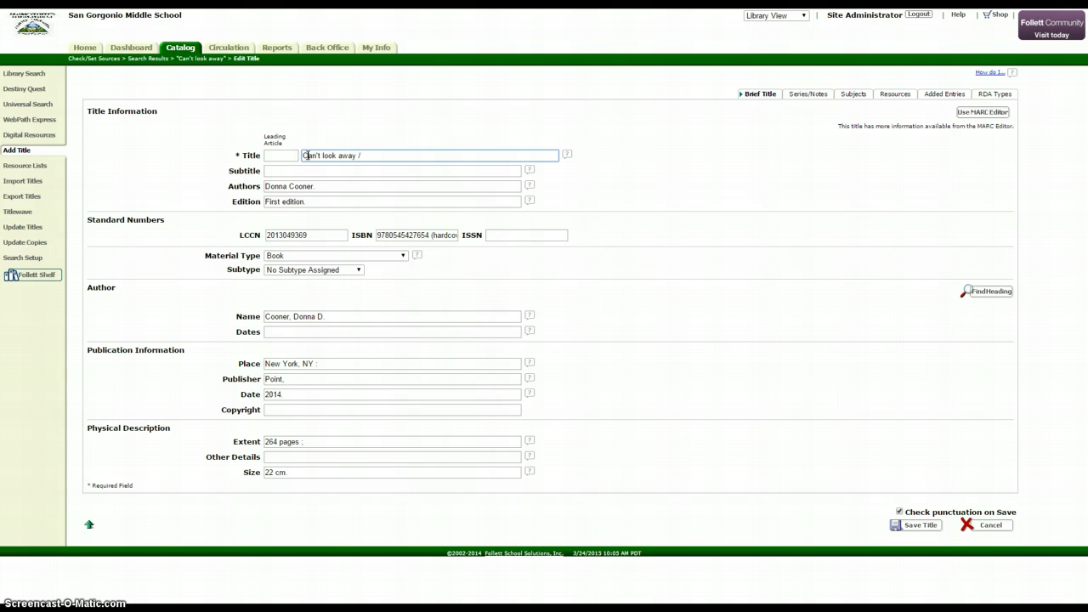
pyautogui.click(340, 155)
pyautogui.doubleClick(358, 155)
pyautogui.click(347, 185)
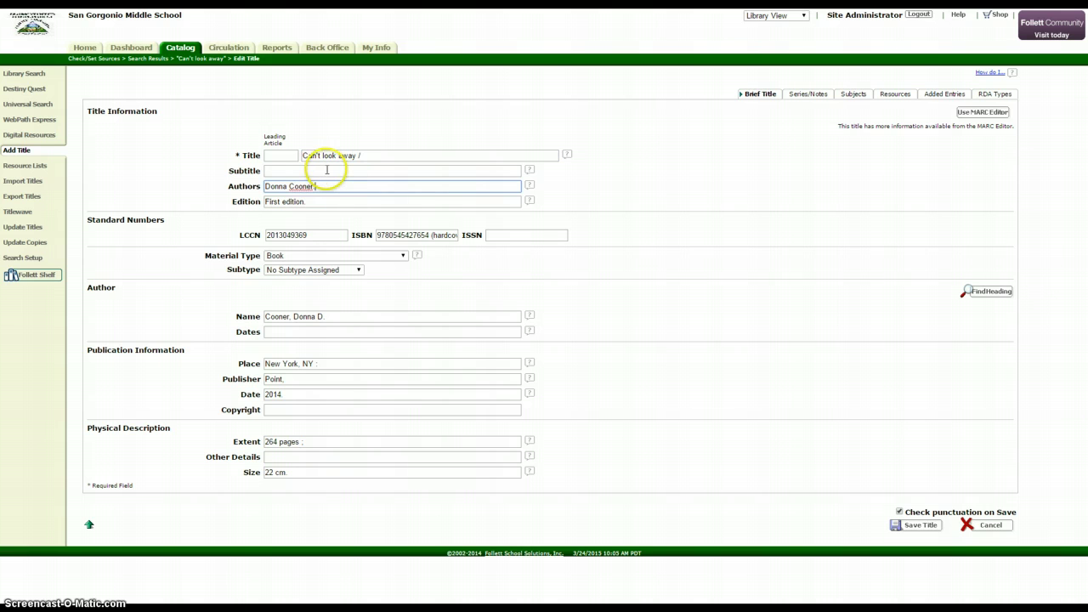
pyautogui.press('BackSpace')
pyautogui.click(327, 171)
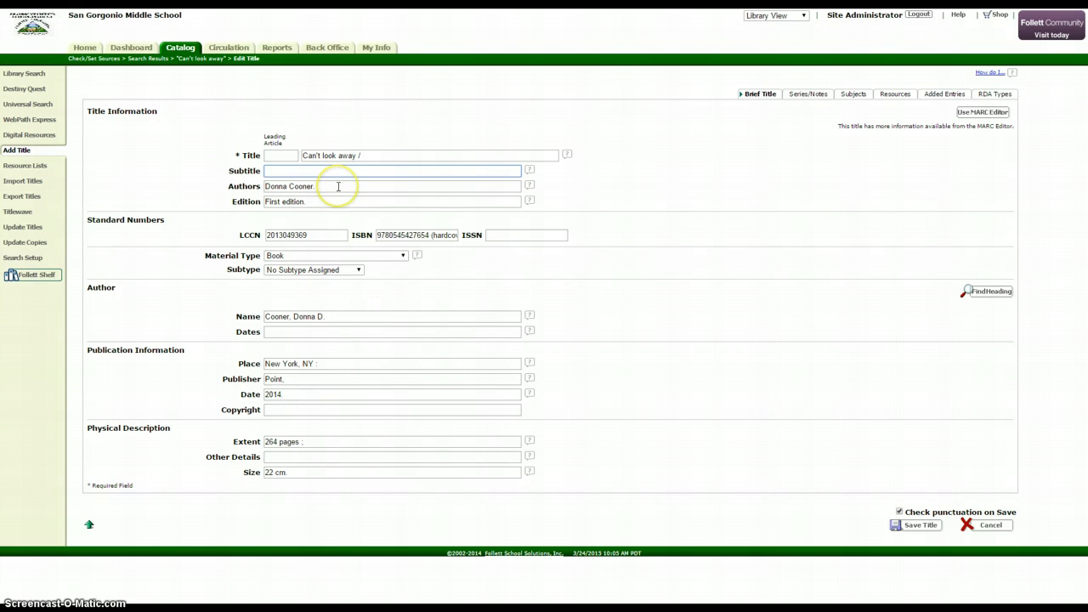
pyautogui.click(338, 186)
pyautogui.press('BackSpace')
pyautogui.click(265, 186)
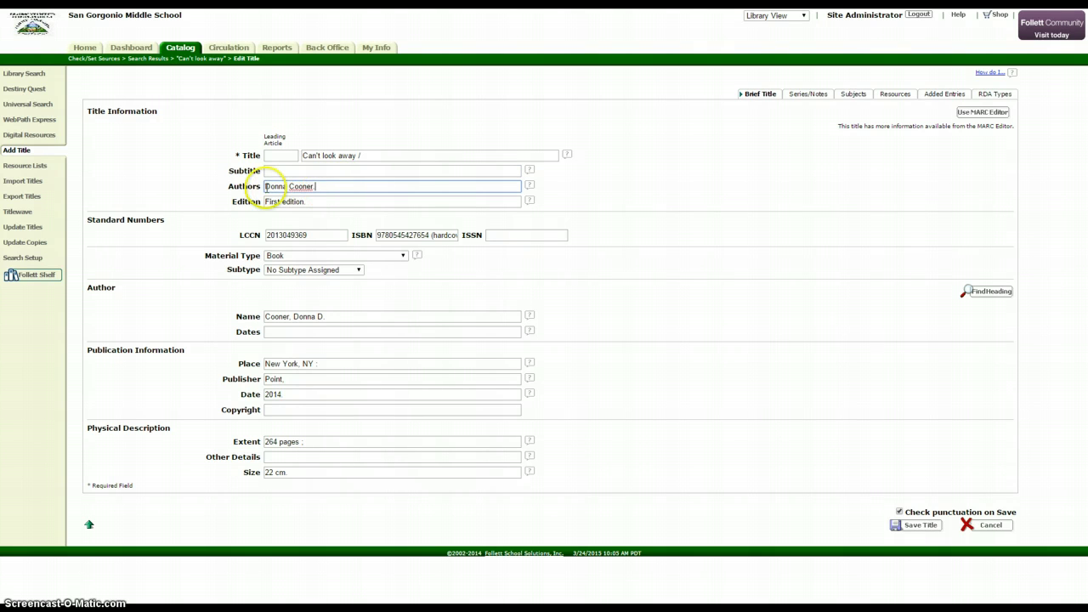
pyautogui.click(317, 186)
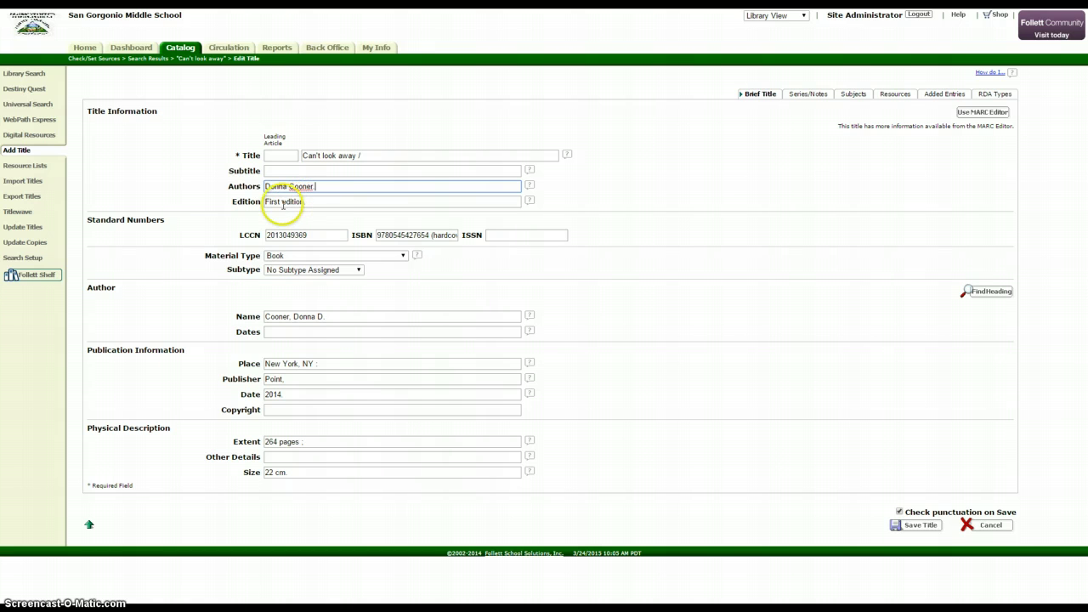
pyautogui.write('.')
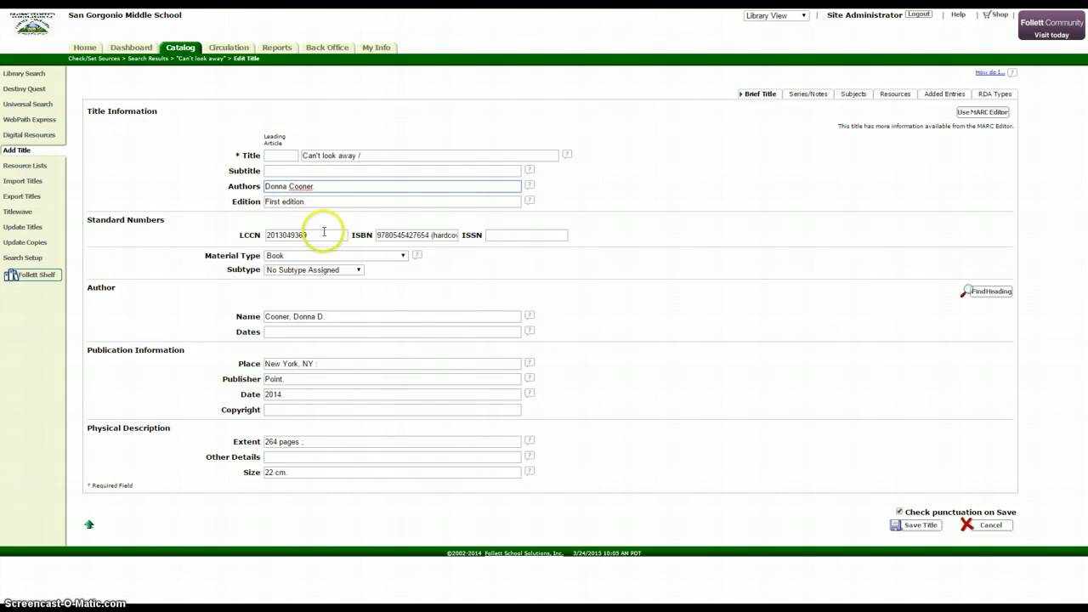
pyautogui.click(315, 235)
pyautogui.moveTo(286, 237); pyautogui.dragTo(262, 236)
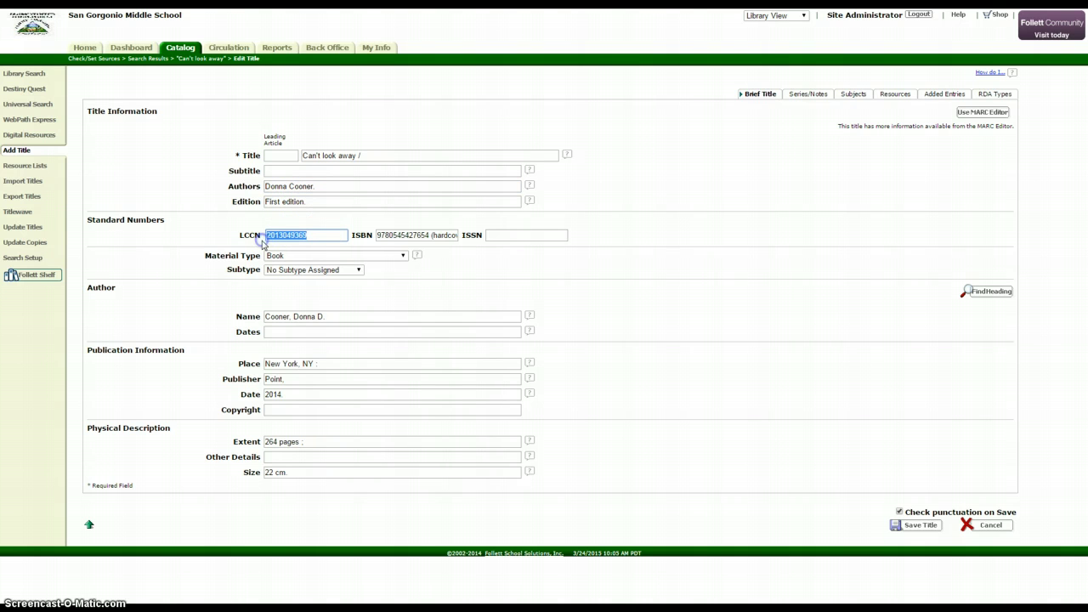
pyautogui.moveTo(379, 235); pyautogui.dragTo(469, 235)
pyautogui.press('Delete')
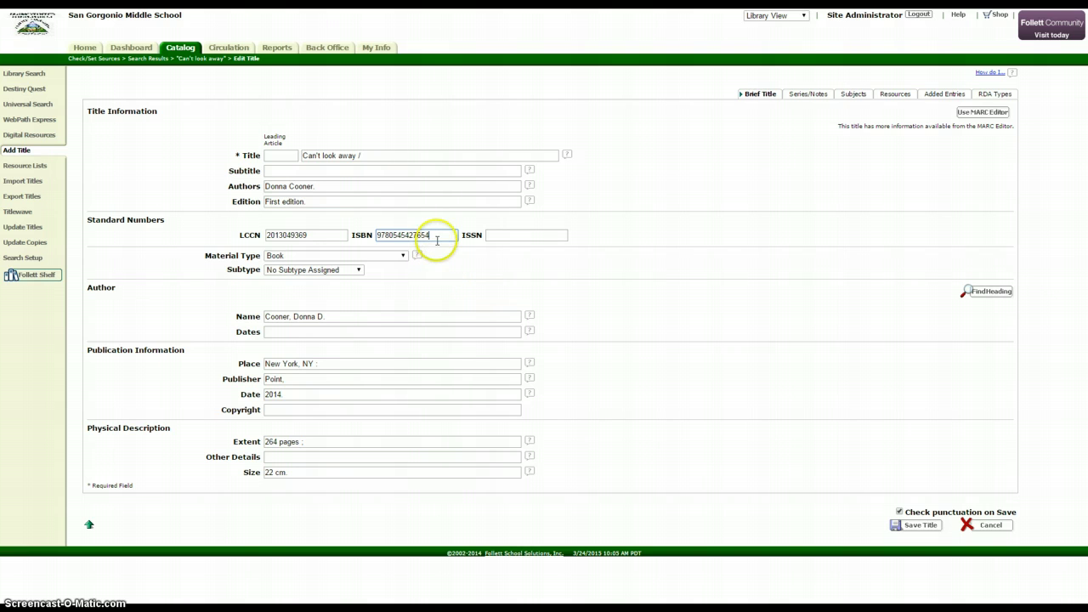
pyautogui.moveTo(435, 235); pyautogui.dragTo(366, 238)
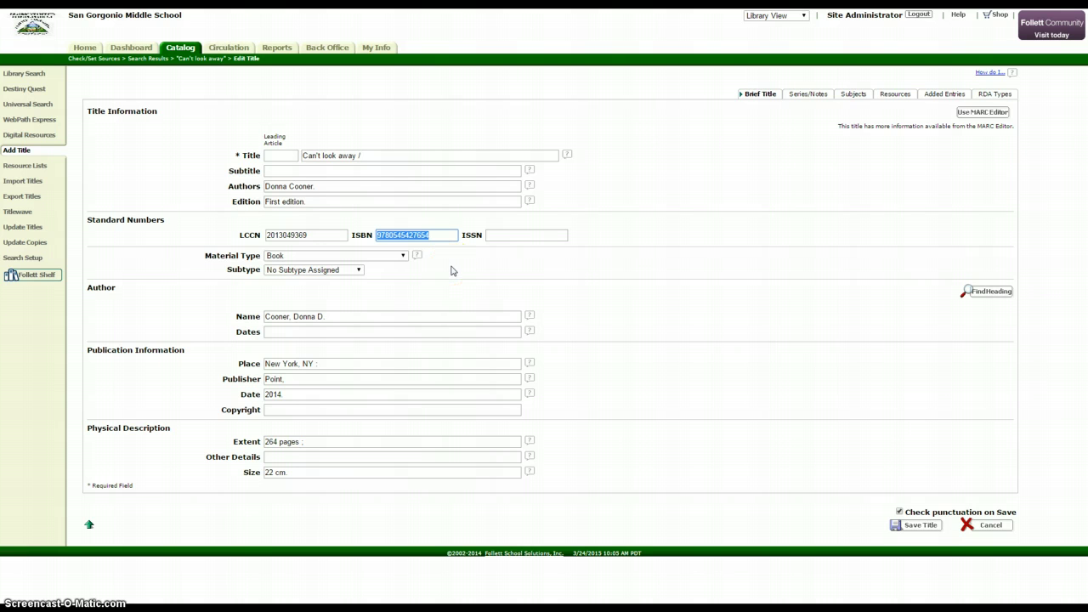
pyautogui.click(451, 268)
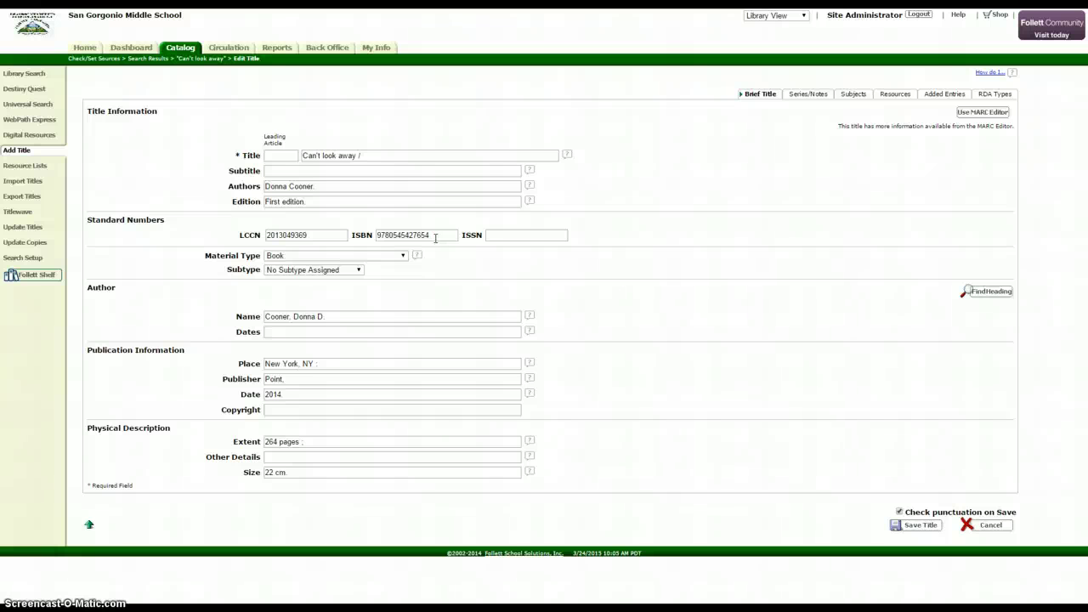
pyautogui.click(435, 238)
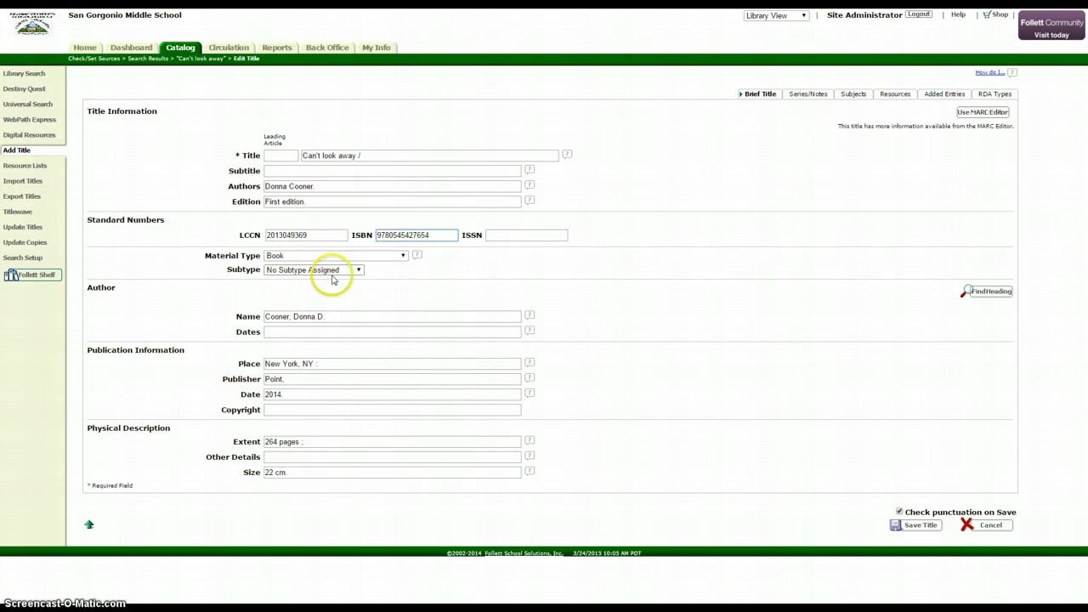
# Review the available book subtypes and the format of the author's name heading.
pyautogui.click(332, 272)
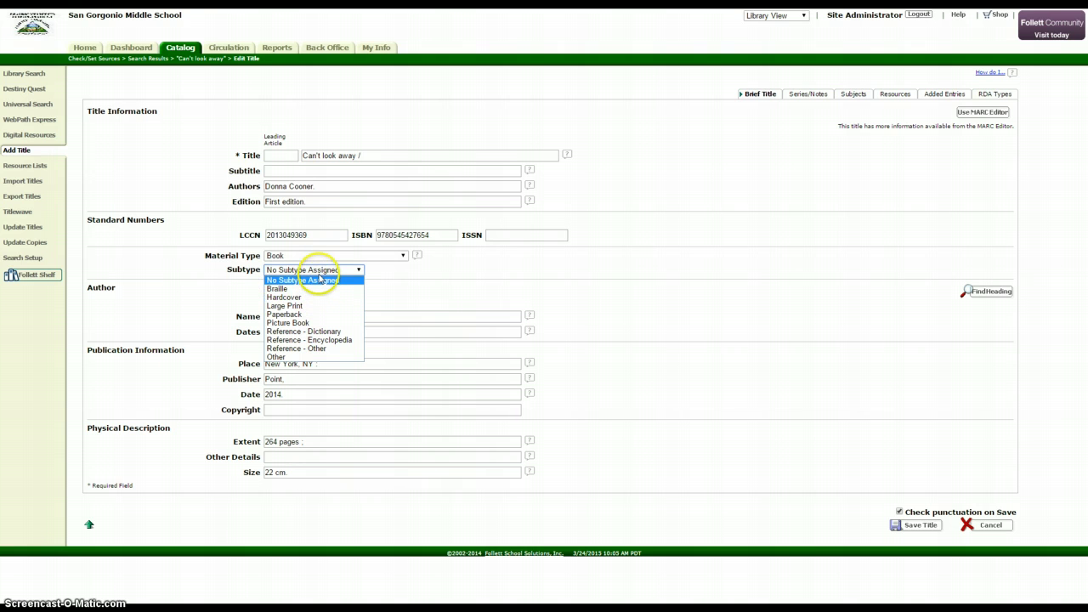
pyautogui.click(338, 280)
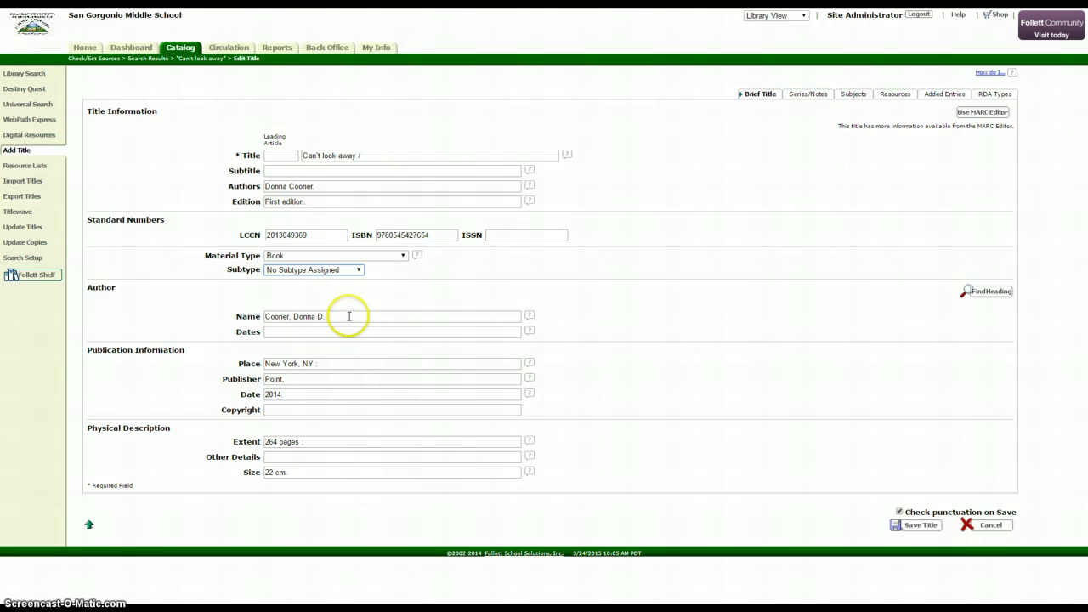
pyautogui.click(345, 314)
pyautogui.moveTo(345, 315); pyautogui.dragTo(265, 315)
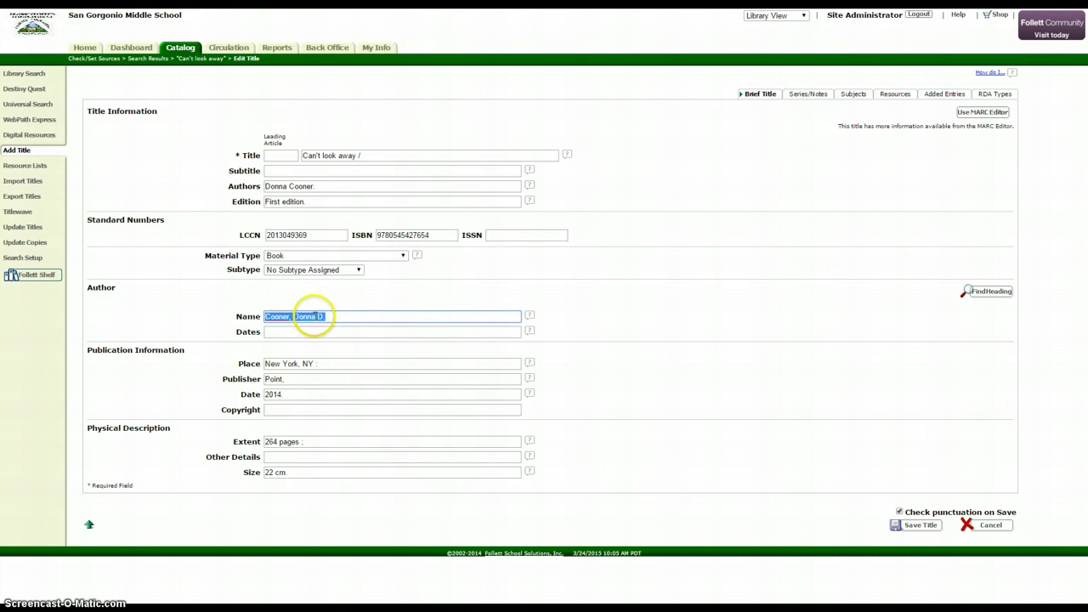
pyautogui.moveTo(338, 315); pyautogui.dragTo(262, 315)
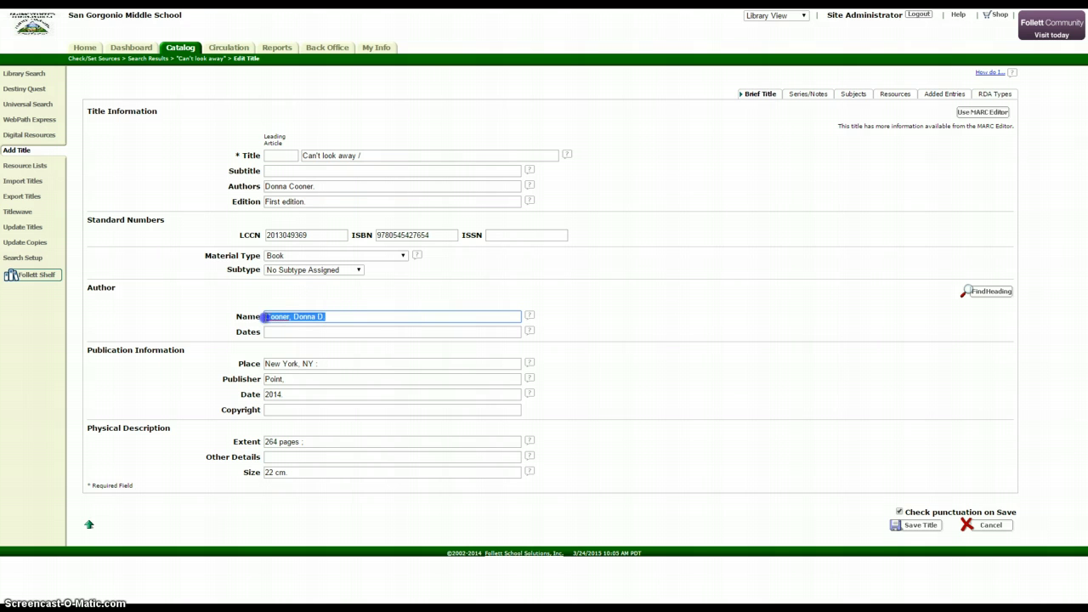
pyautogui.click(341, 316)
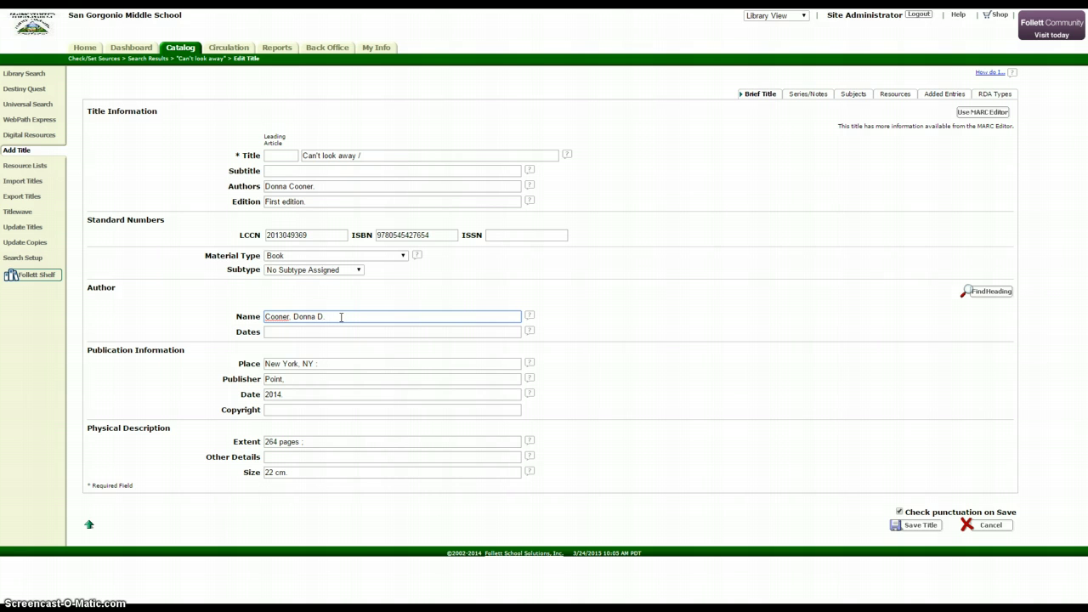
# Enter sample birth and death years in the author's Dates field and clear them.
pyautogui.click(336, 332)
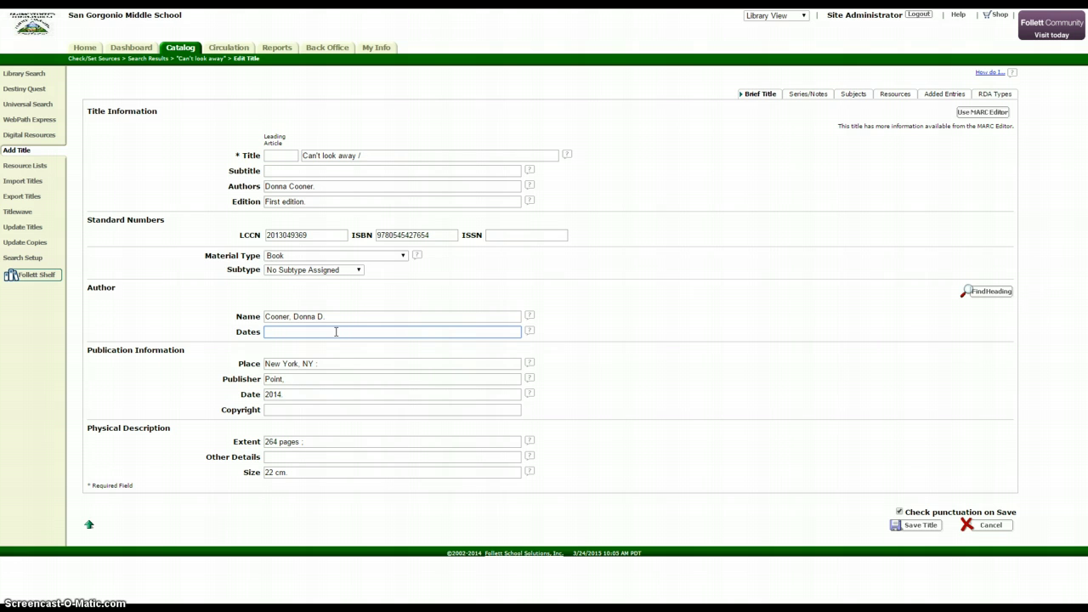
pyautogui.write('1969-')
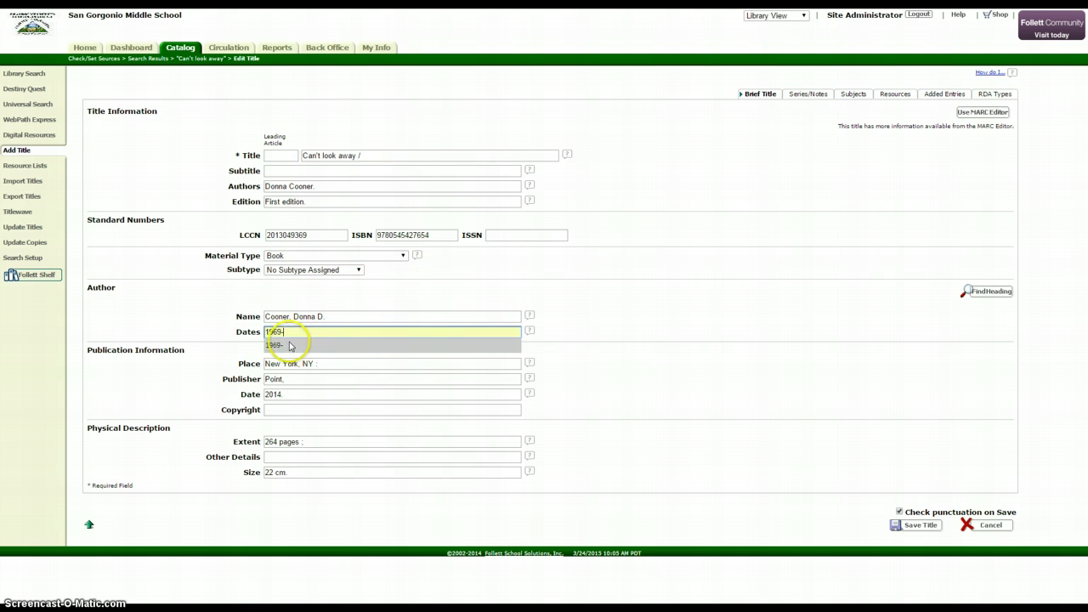
pyautogui.click(289, 333)
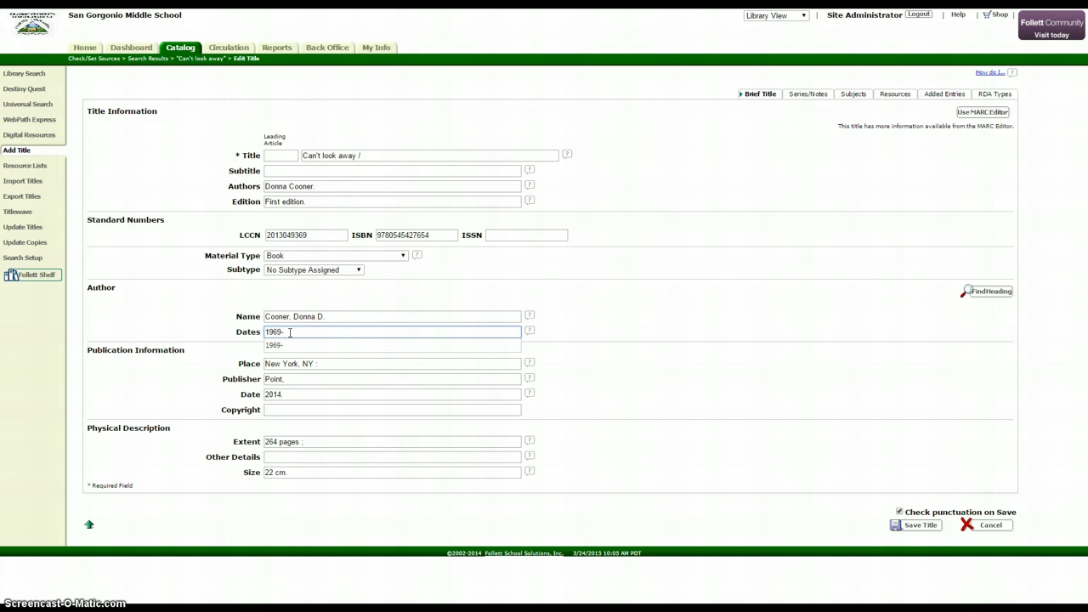
pyautogui.write('2010')
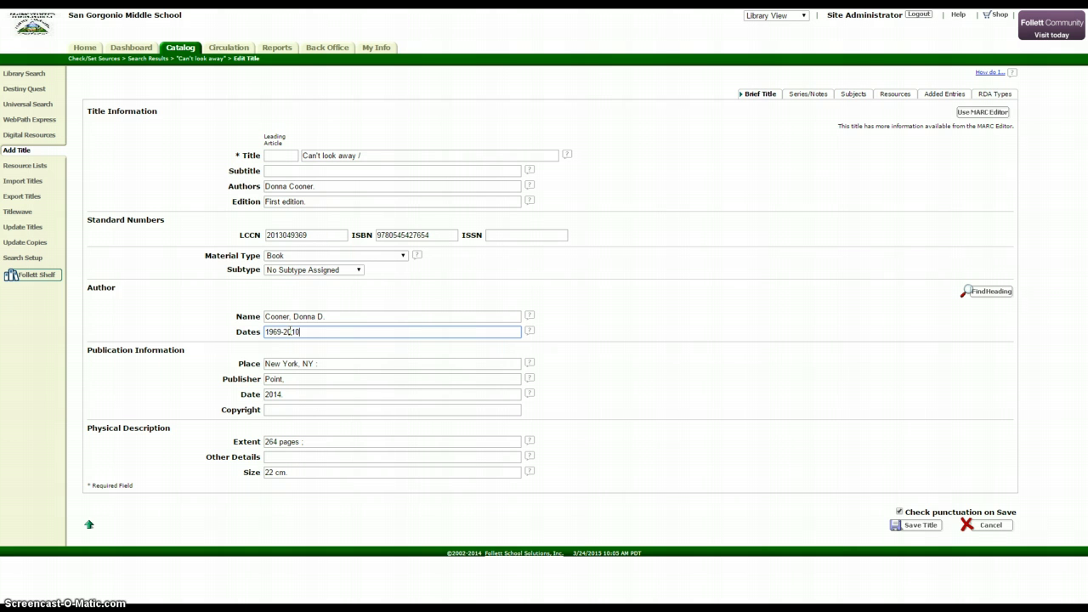
pyautogui.click(402, 303)
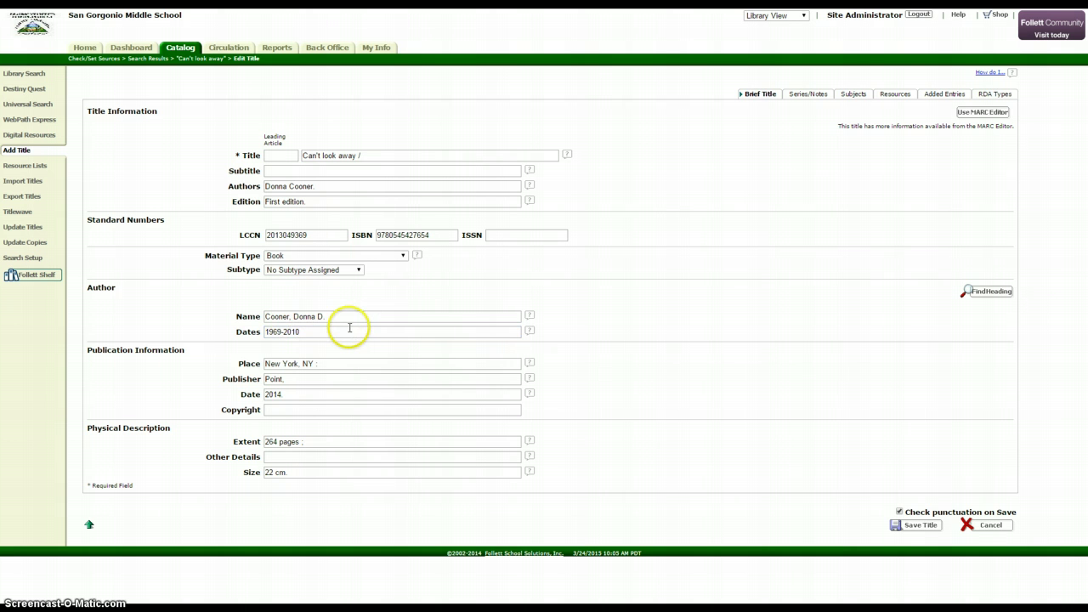
pyautogui.moveTo(335, 332); pyautogui.dragTo(213, 330)
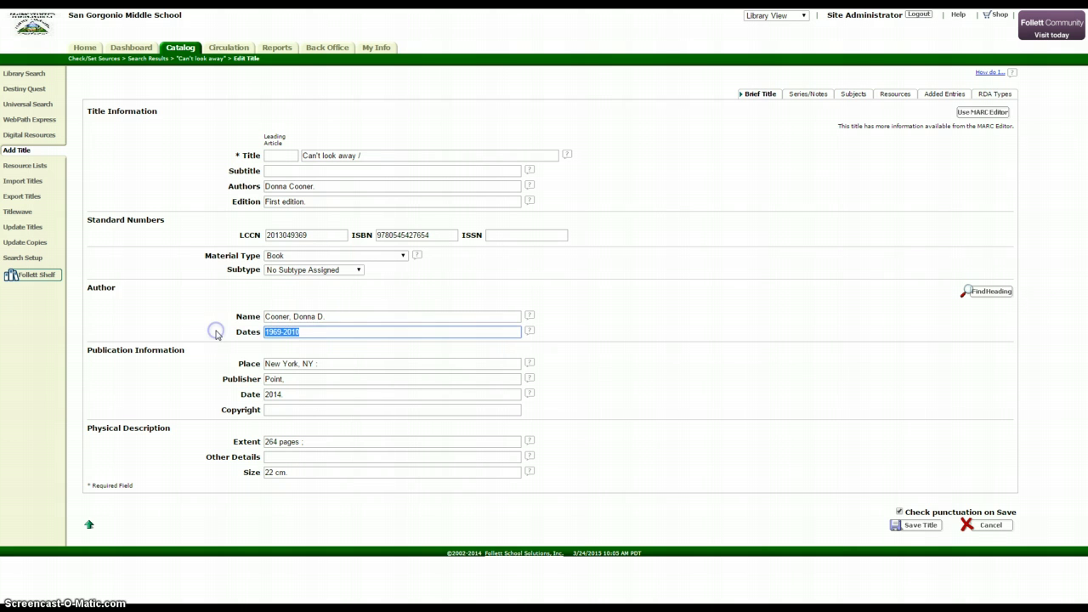
pyautogui.press('BackSpace')
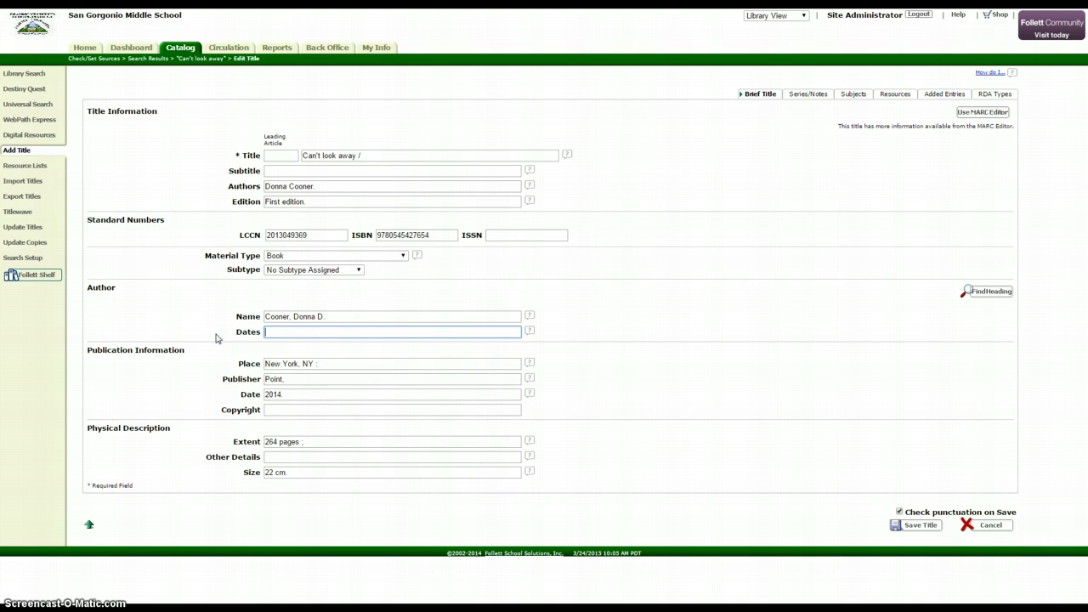
pyautogui.click(369, 365)
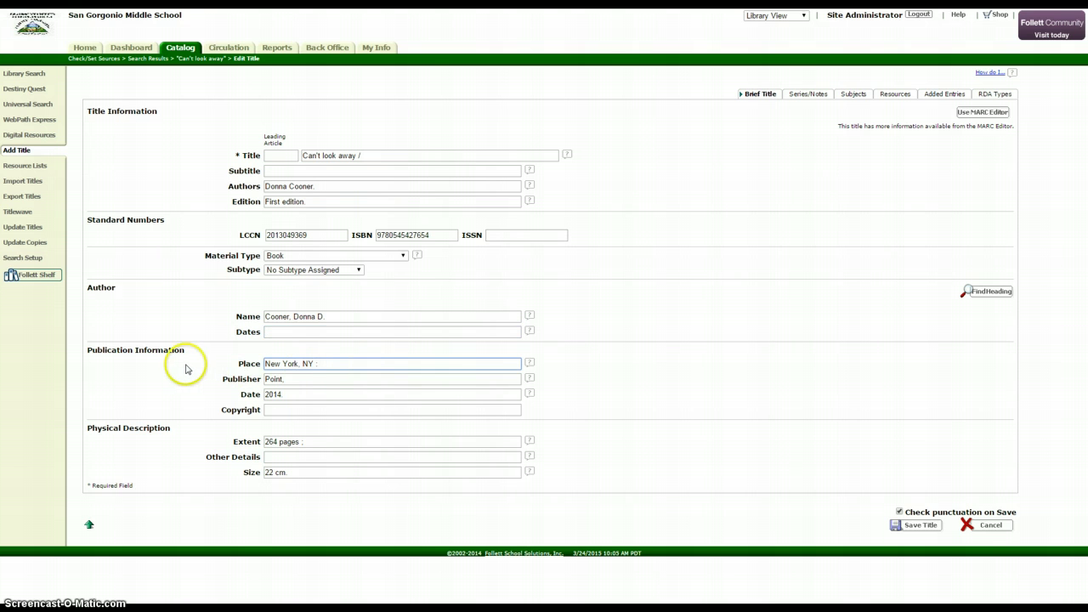
pyautogui.click(329, 365)
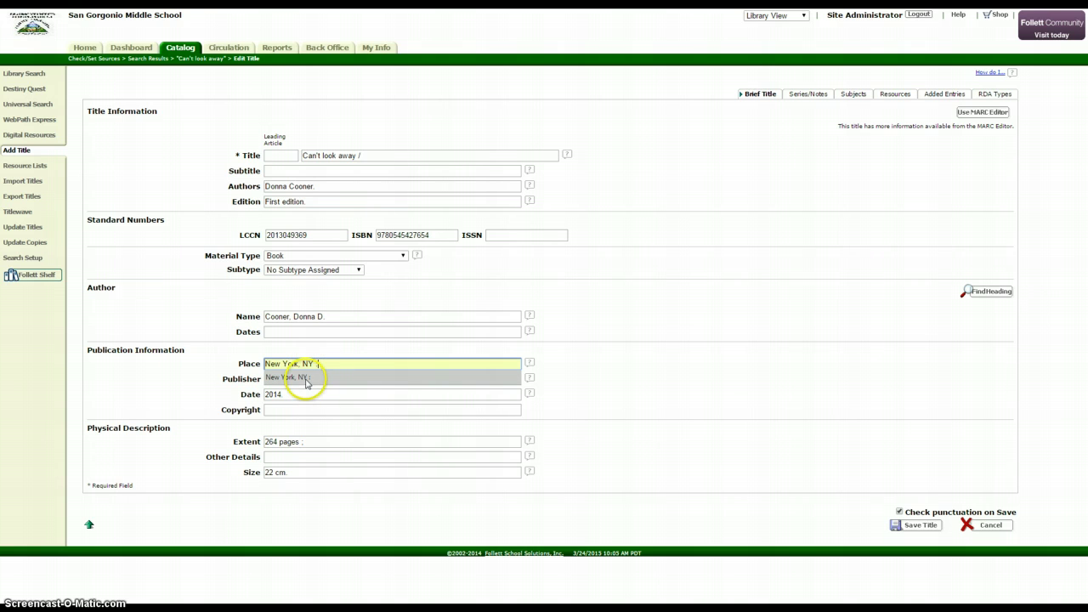
pyautogui.click(335, 362)
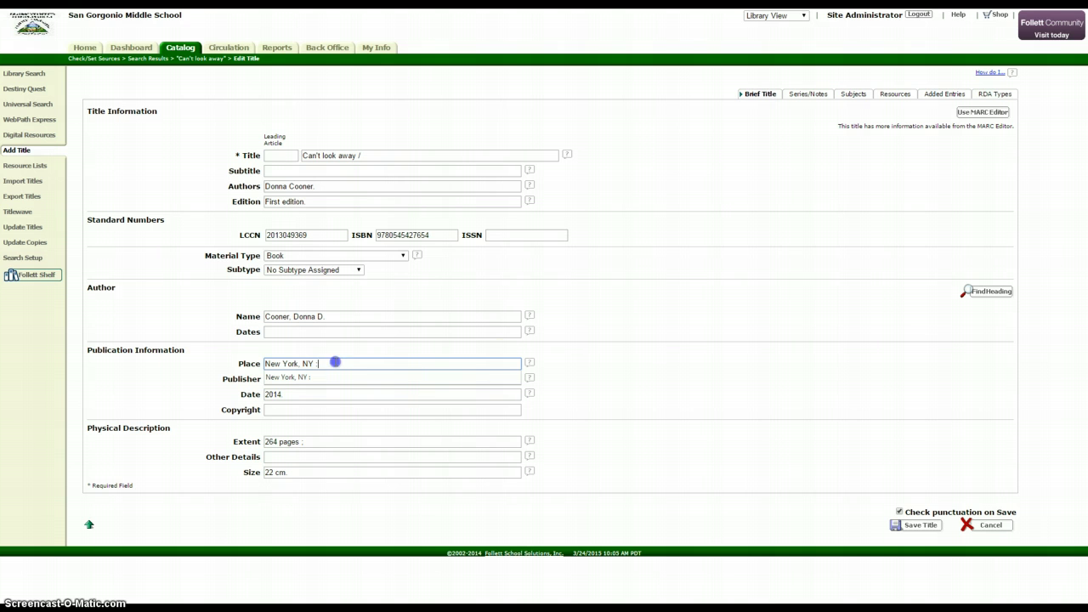
pyautogui.click(627, 362)
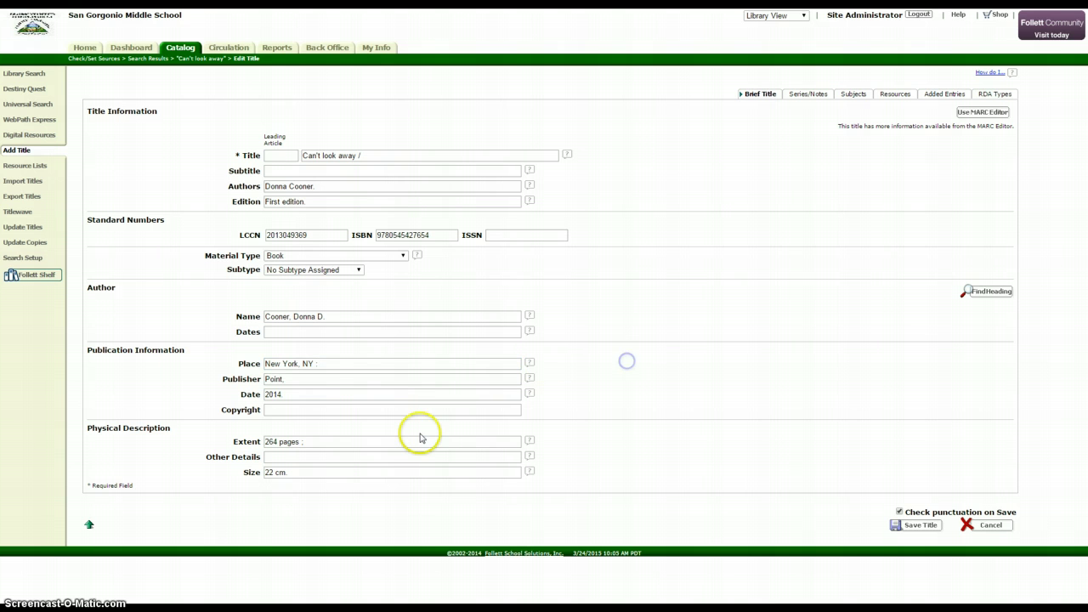
# Examine the publication place, publisher and date fields of the record, including their ending punctuation.
pyautogui.click(299, 382)
pyautogui.doubleClick(262, 379)
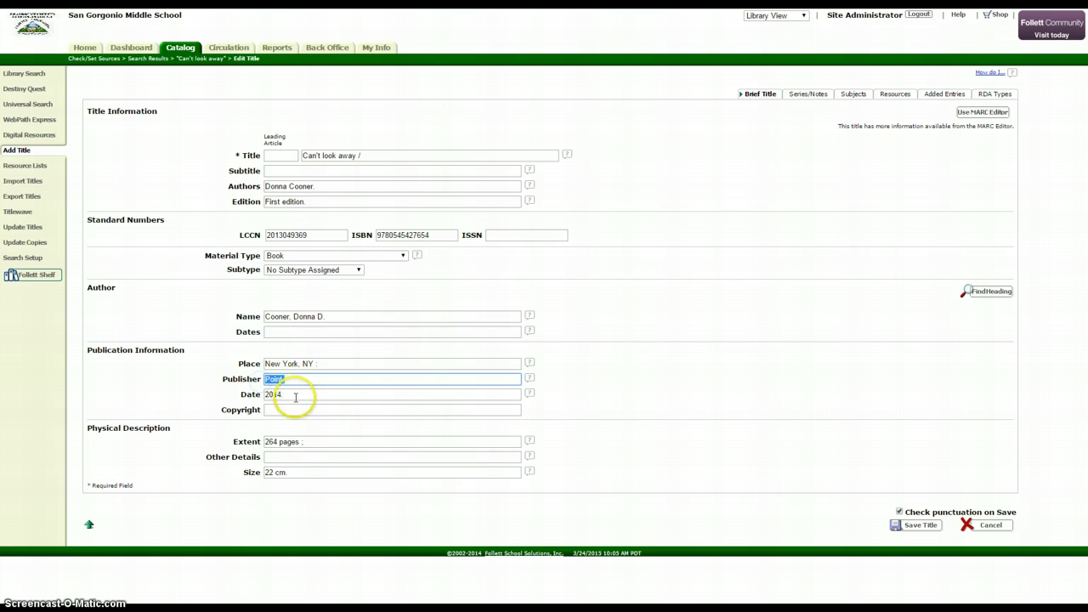
pyautogui.doubleClick(294, 397)
pyautogui.write('2014')
pyautogui.click(326, 363)
pyautogui.press('BackSpace')
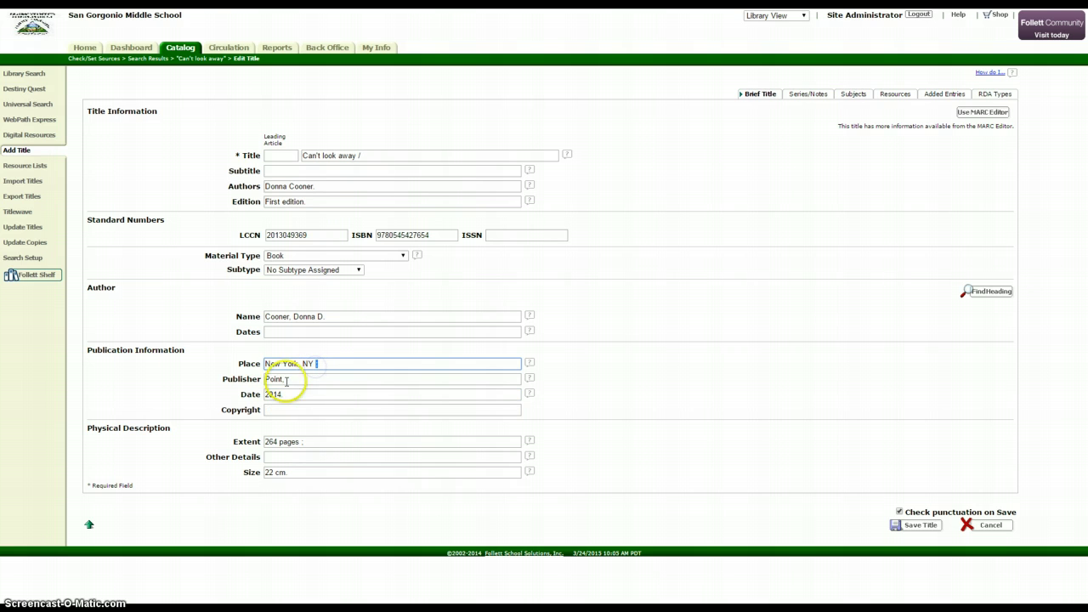
pyautogui.click(285, 381)
pyautogui.click(309, 396)
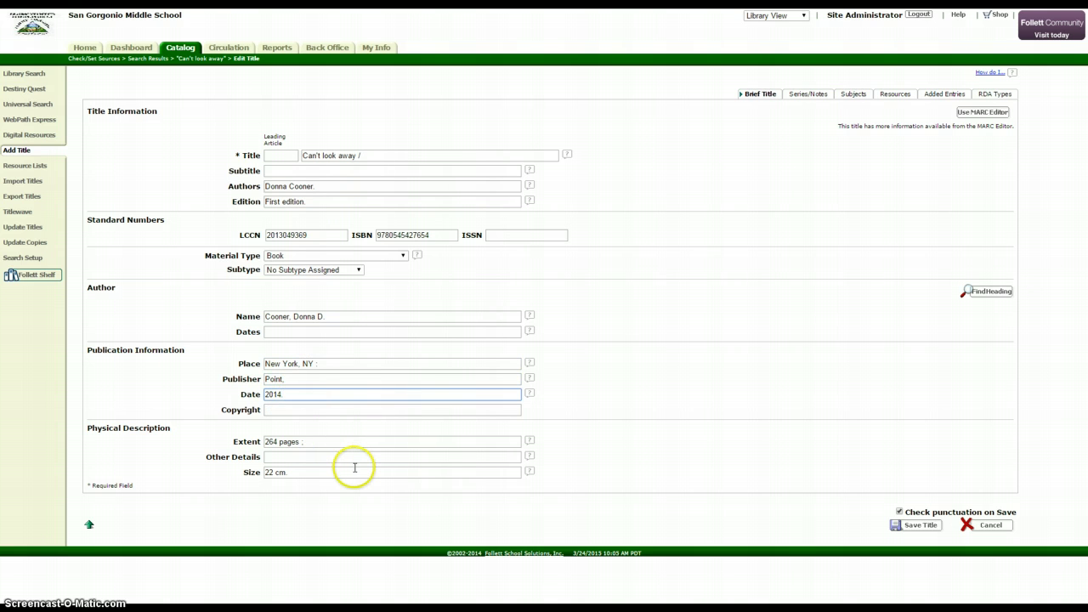
pyautogui.press('BackSpace')
pyautogui.press('BackSpace')
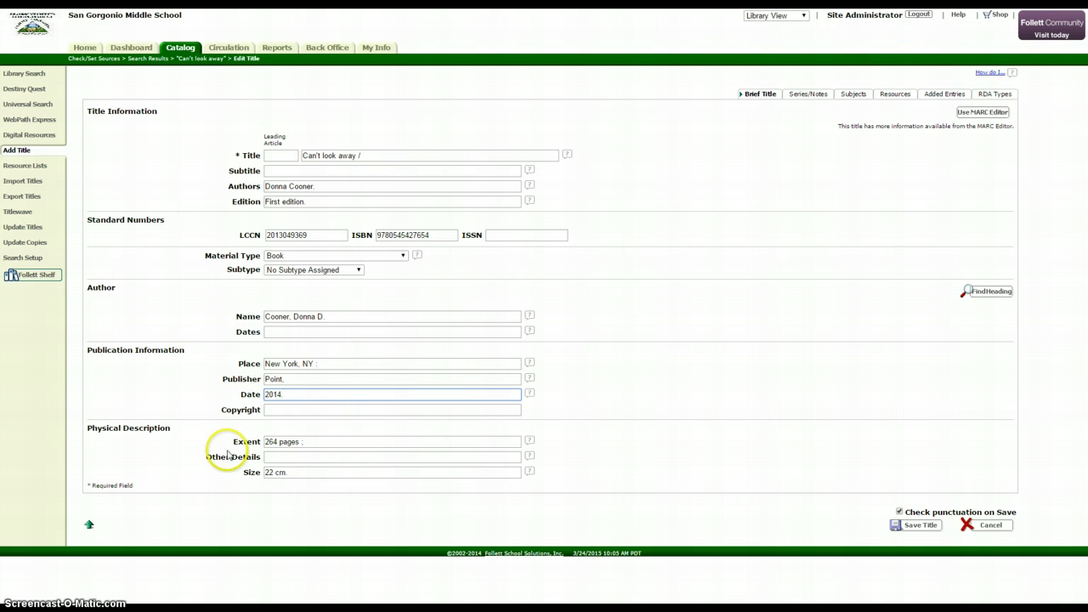
pyautogui.press('BackSpace')
# Examine the extent and size fields of the physical description, including their punctuation.
pyautogui.click(326, 444)
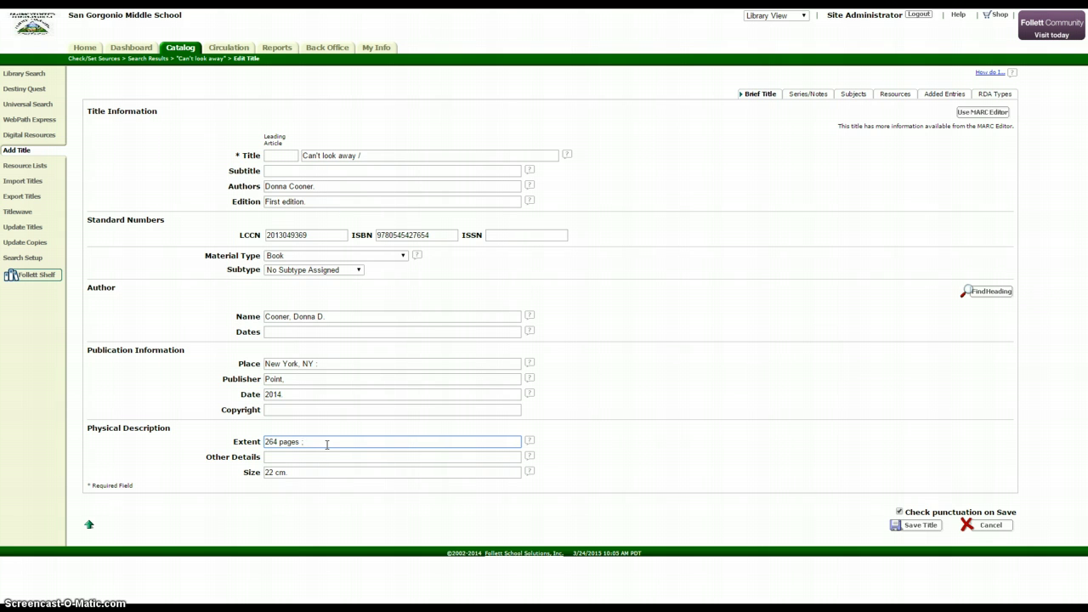
pyautogui.write(';')
pyautogui.click(313, 470)
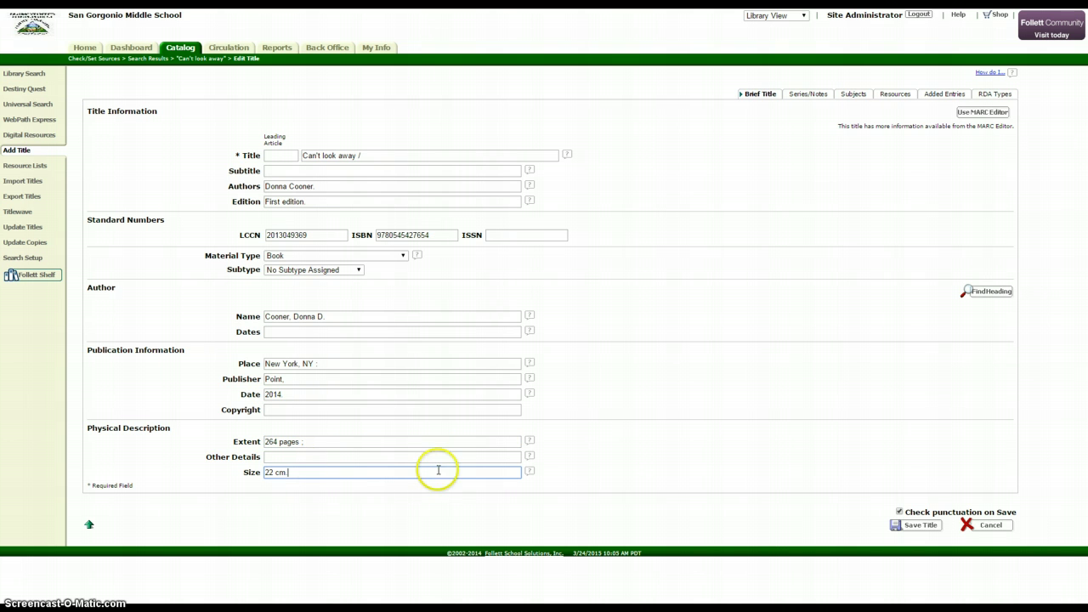
pyautogui.moveTo(308, 473); pyautogui.dragTo(226, 472)
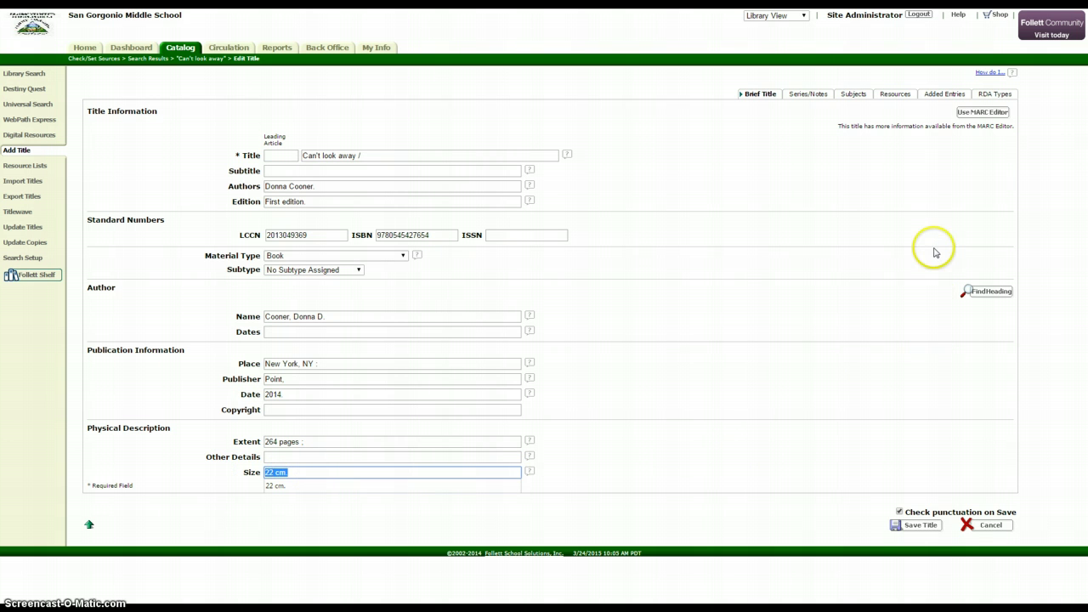
# Open the record's series and notes information and review the suggested series titles without choosing one.
pyautogui.click(812, 98)
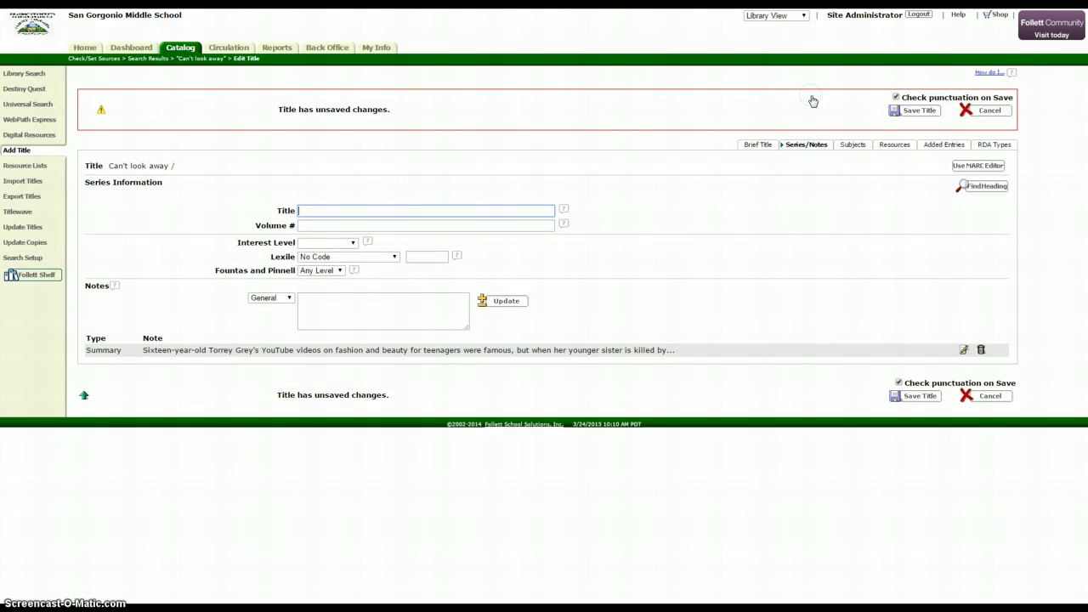
pyautogui.click(311, 210)
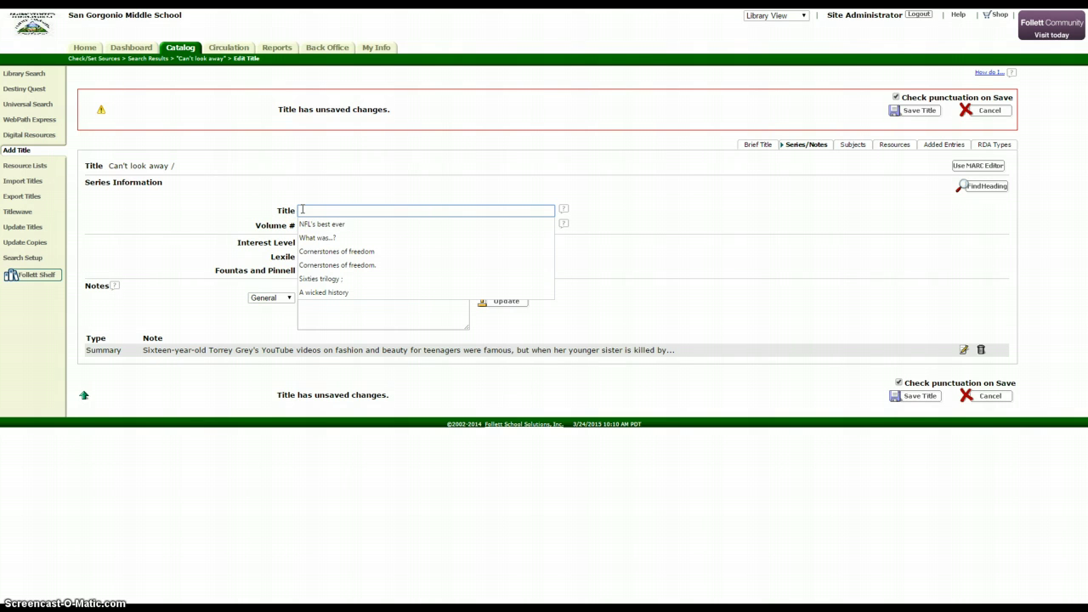
pyautogui.click(328, 284)
pyautogui.click(328, 285)
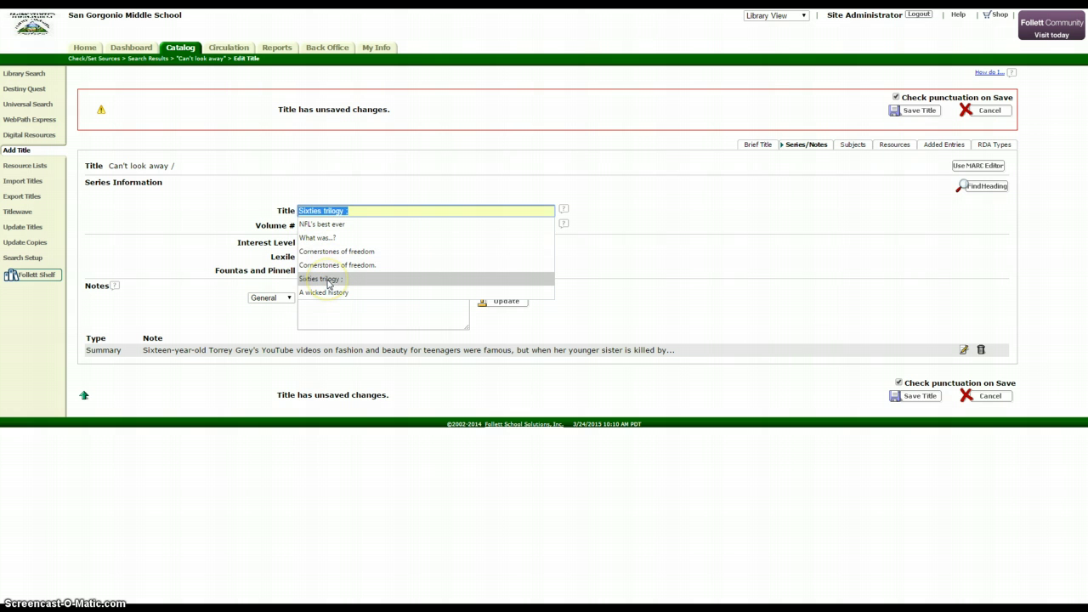
pyautogui.click(379, 174)
# Enter "bk. 2" as a sample series volume number and clear it.
pyautogui.click(337, 228)
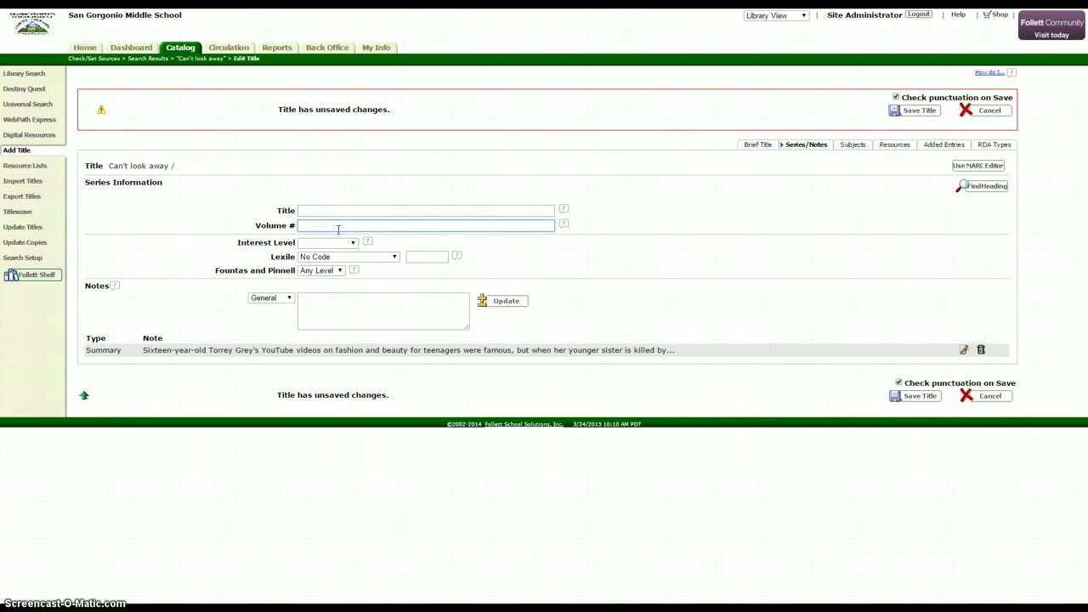
pyautogui.click(335, 226)
pyautogui.click(328, 222)
pyautogui.write('bk.')
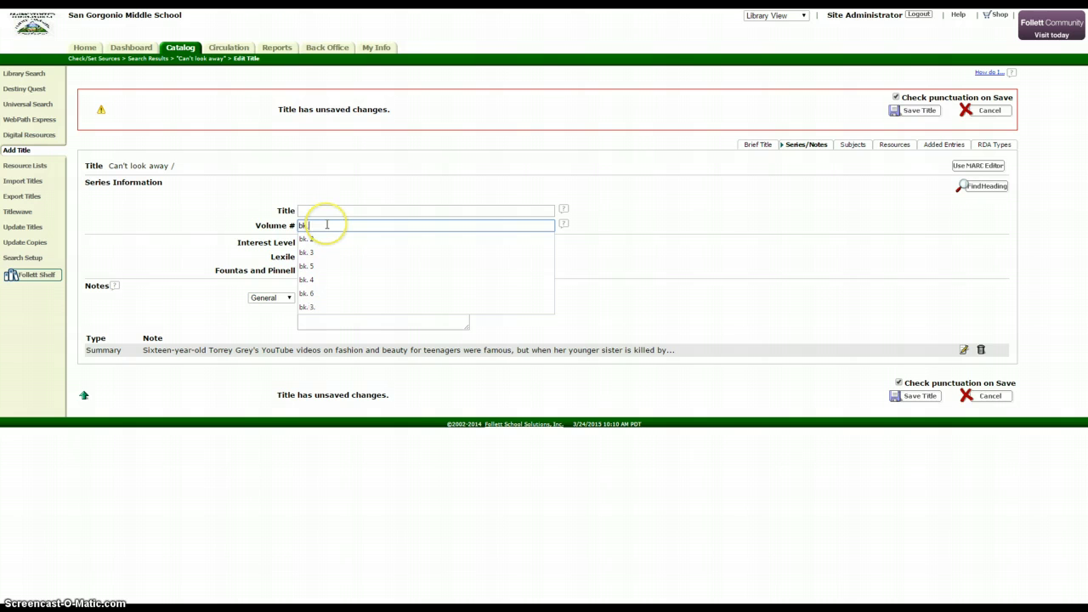
pyautogui.press('Down')
pyautogui.press('Return')
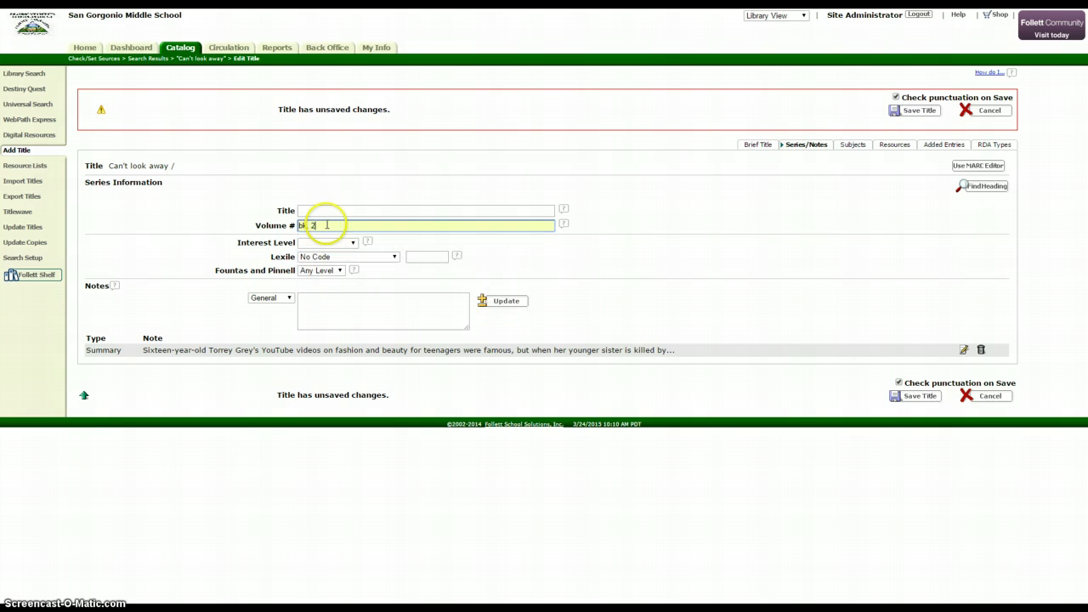
pyautogui.doubleClick(301, 225)
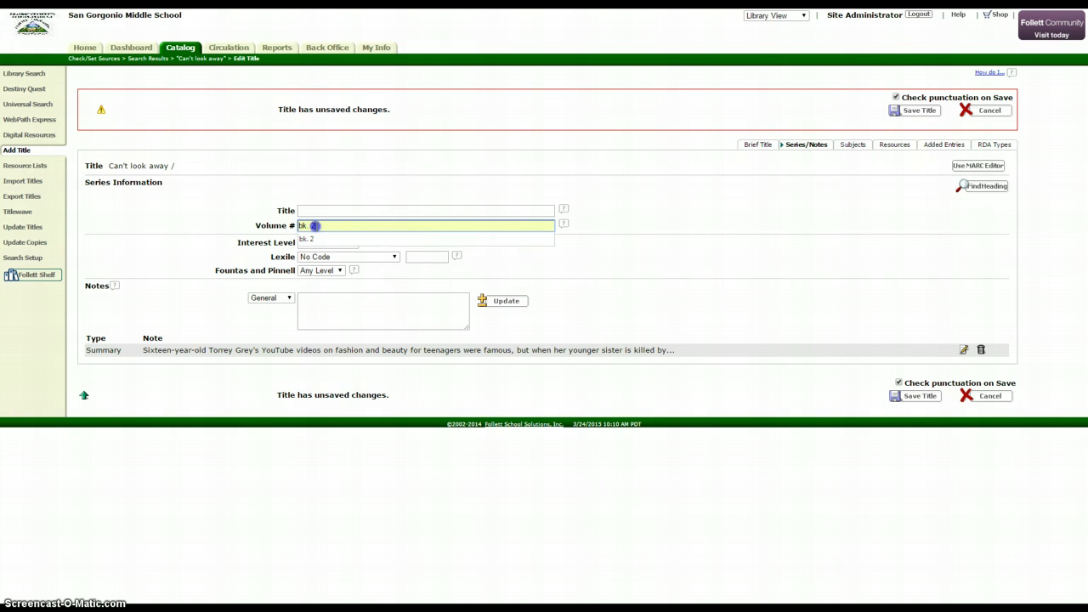
pyautogui.click(527, 269)
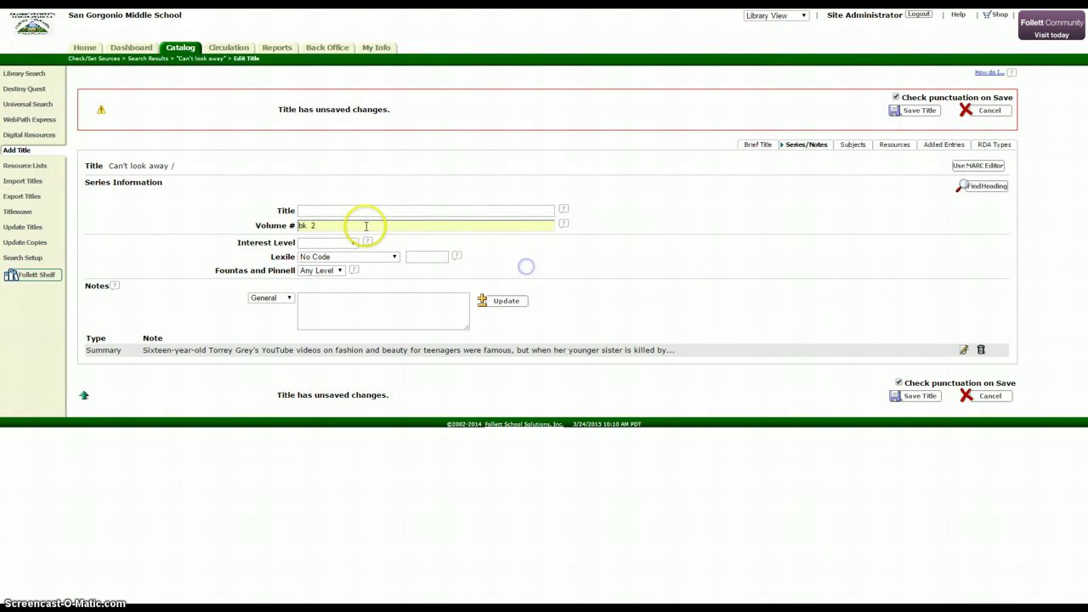
pyautogui.moveTo(340, 225); pyautogui.dragTo(254, 231)
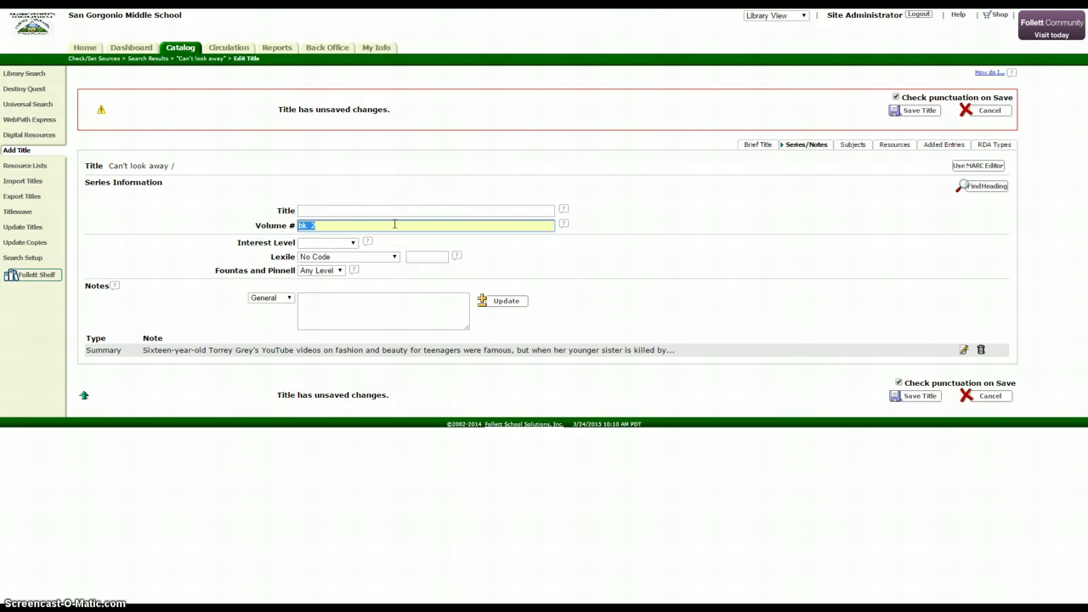
pyautogui.click(381, 223)
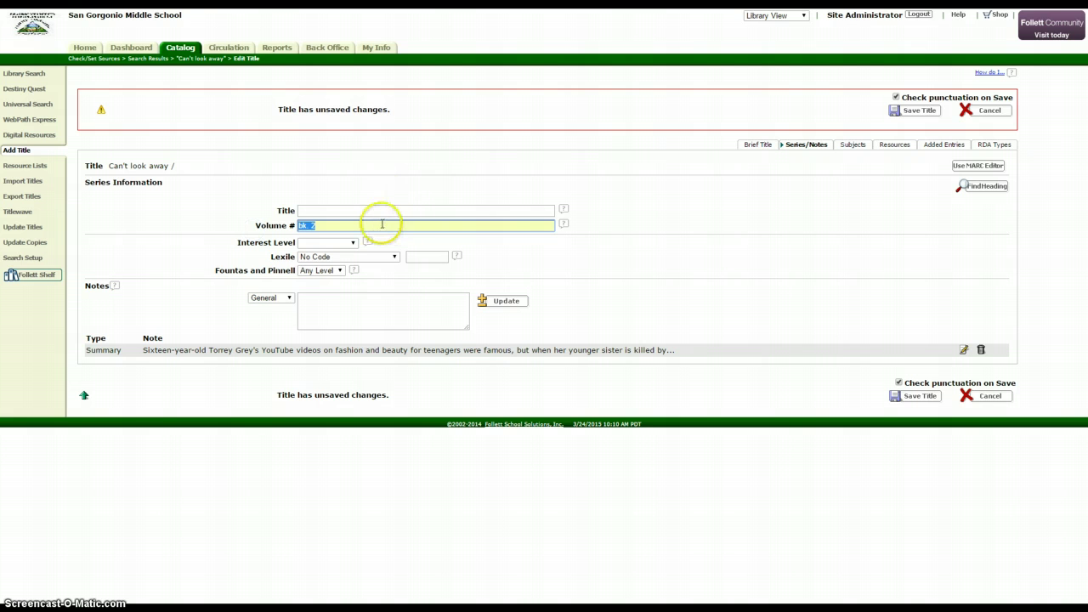
pyautogui.press('BackSpace')
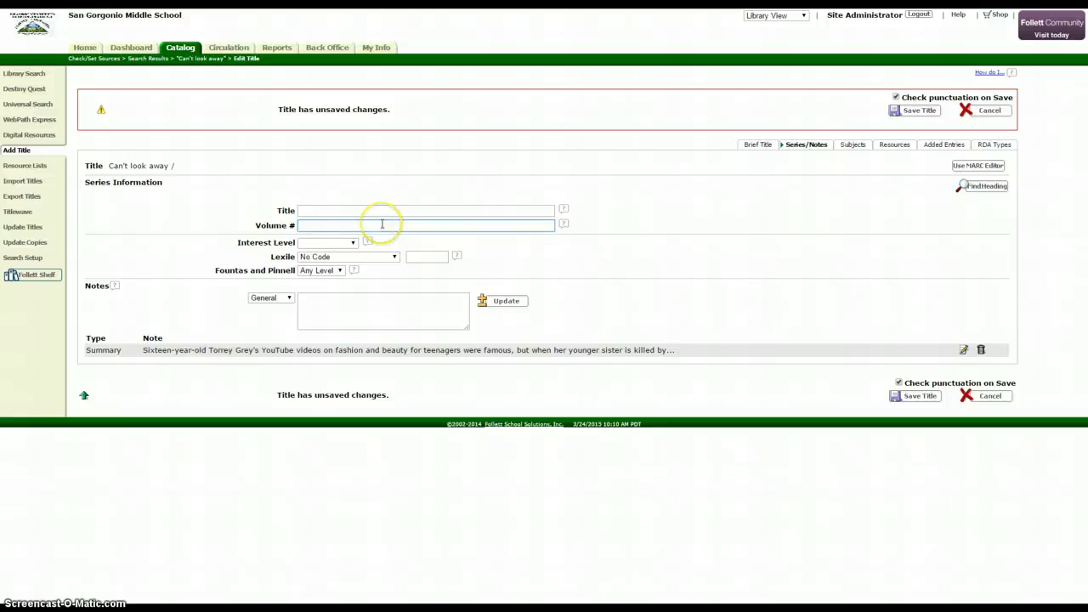
# Check the end of the title in the brief title information and return to the series and notes information.
pyautogui.click(763, 144)
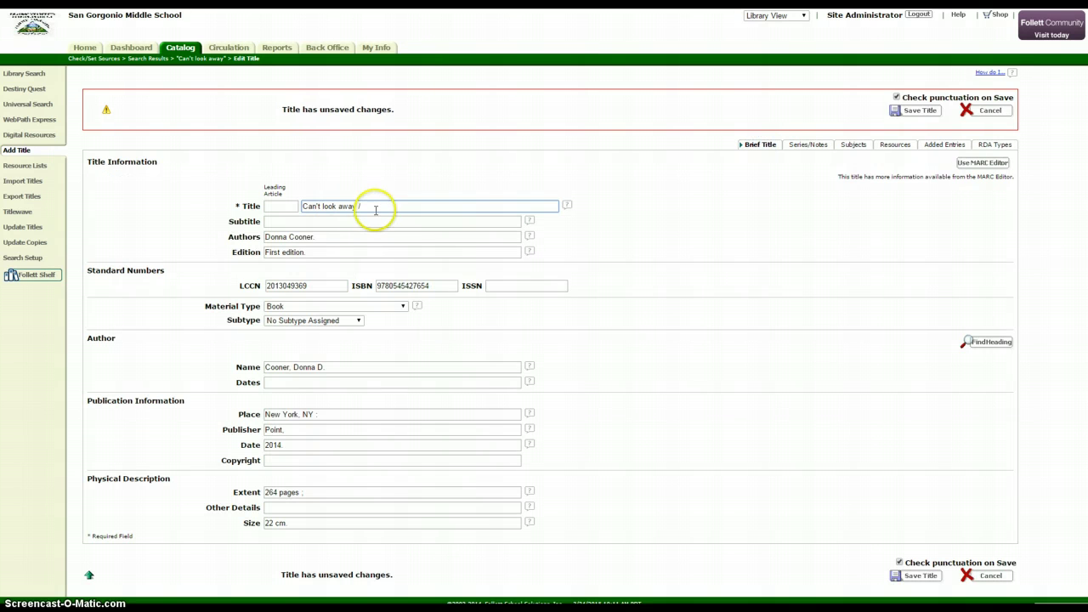
pyautogui.click(381, 210)
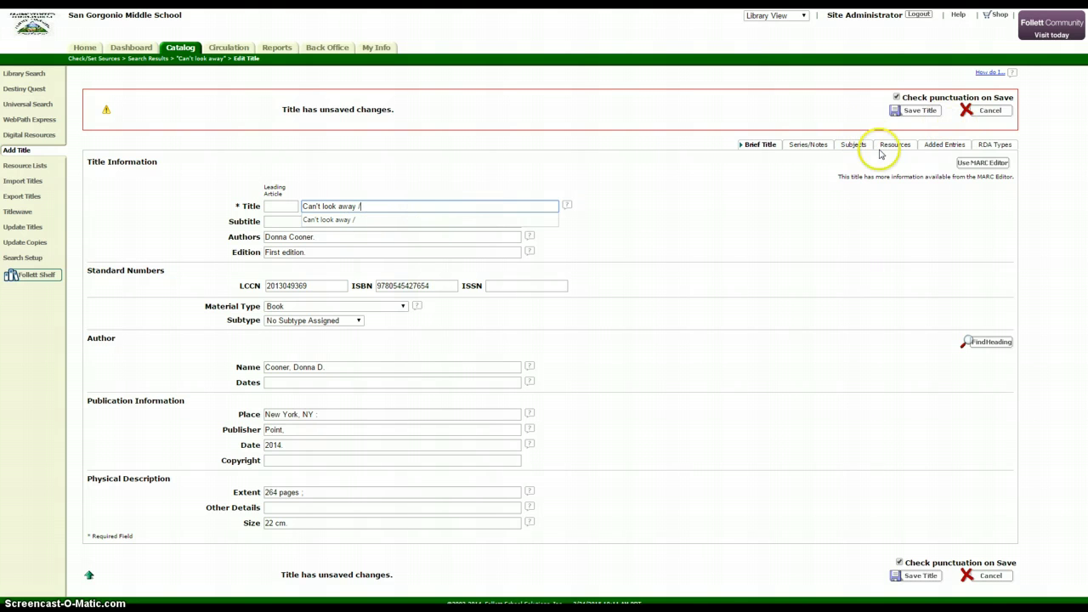
pyautogui.click(807, 144)
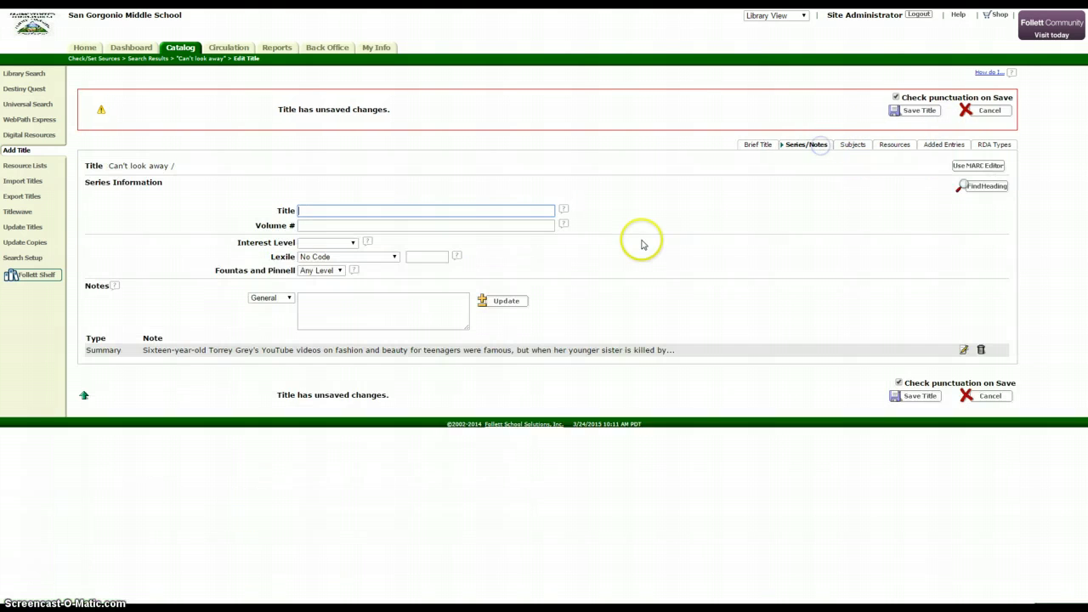
# Review the available options for the interest level, the Lexile code and the note type.
pyautogui.click(316, 245)
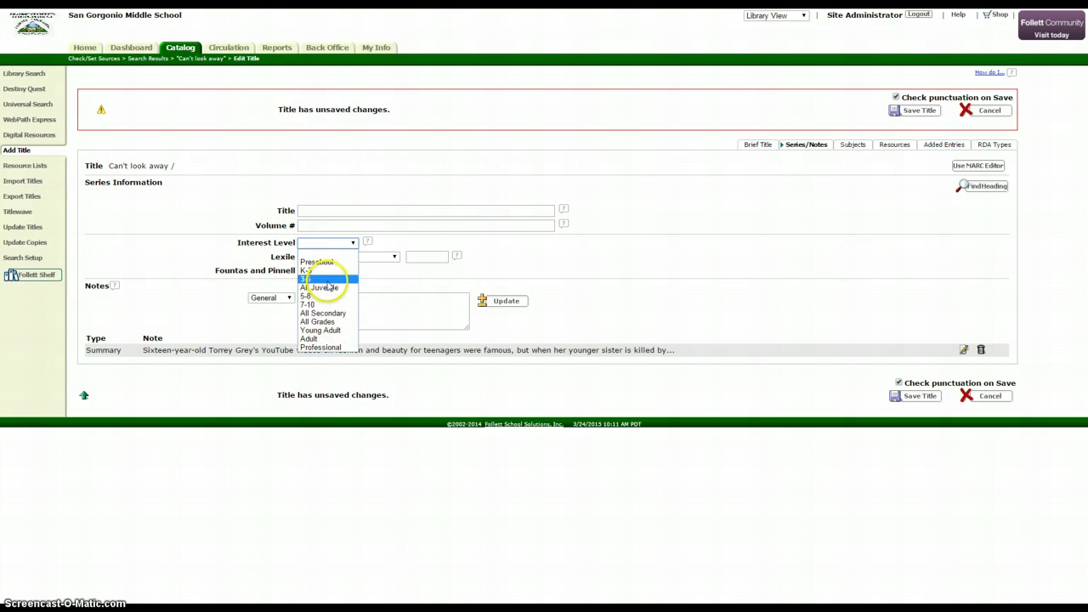
pyautogui.click(586, 240)
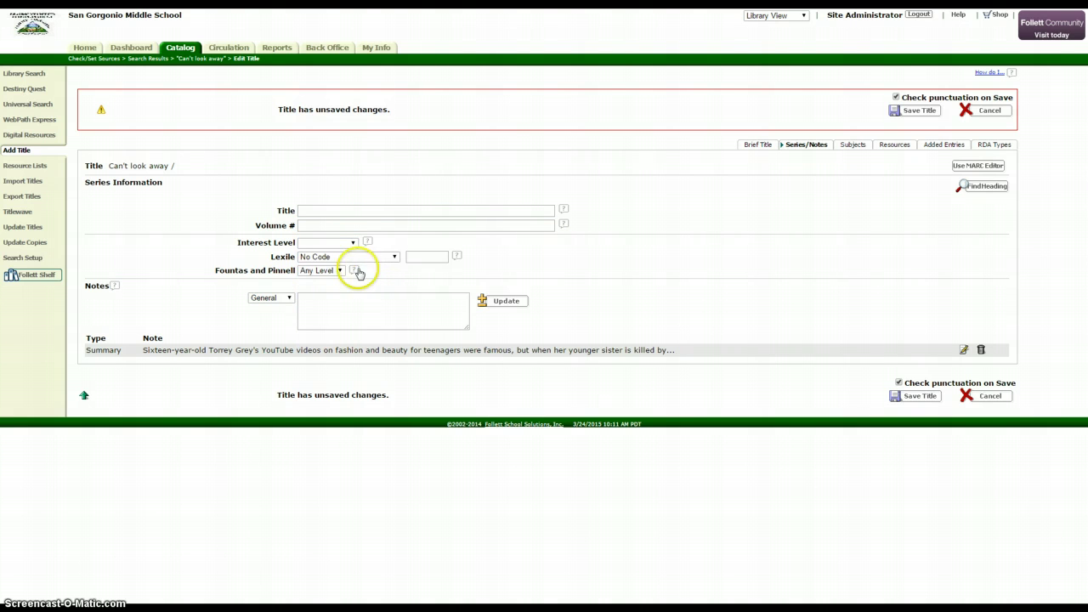
pyautogui.click(358, 256)
pyautogui.click(611, 258)
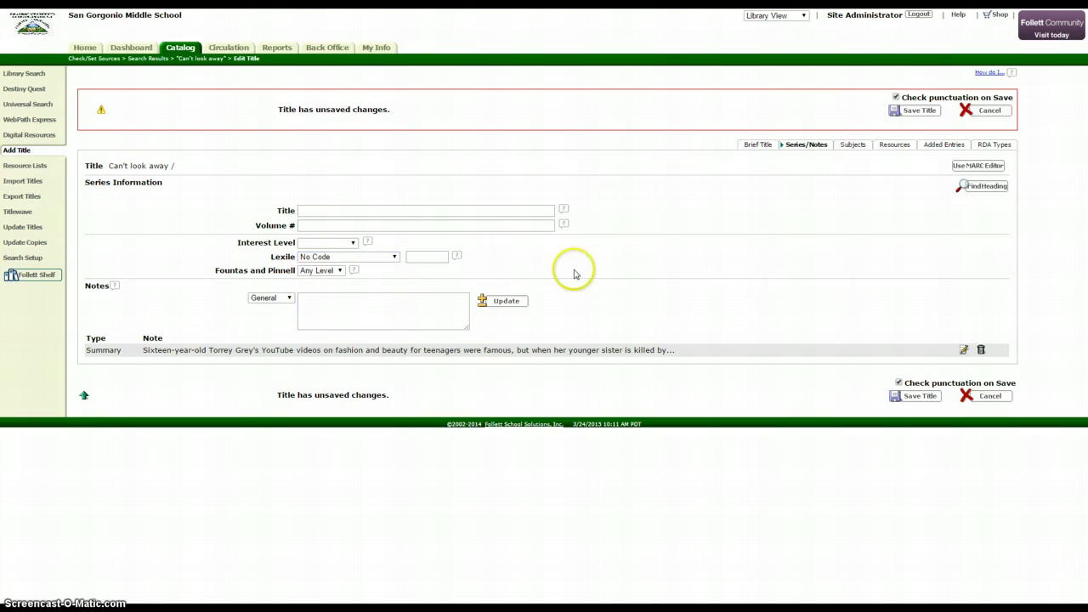
pyautogui.click(290, 299)
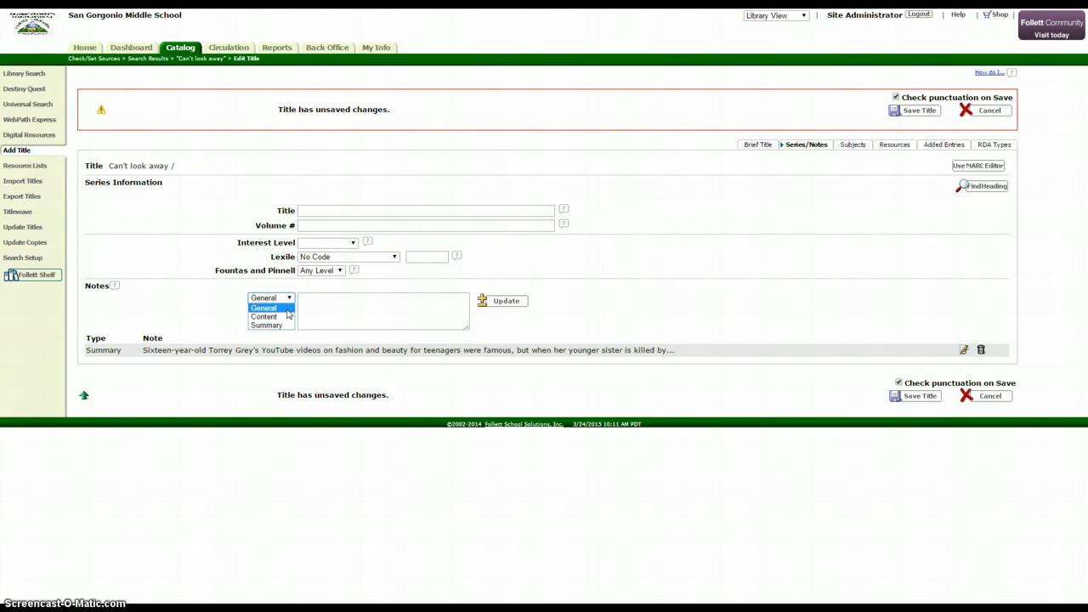
pyautogui.click(287, 309)
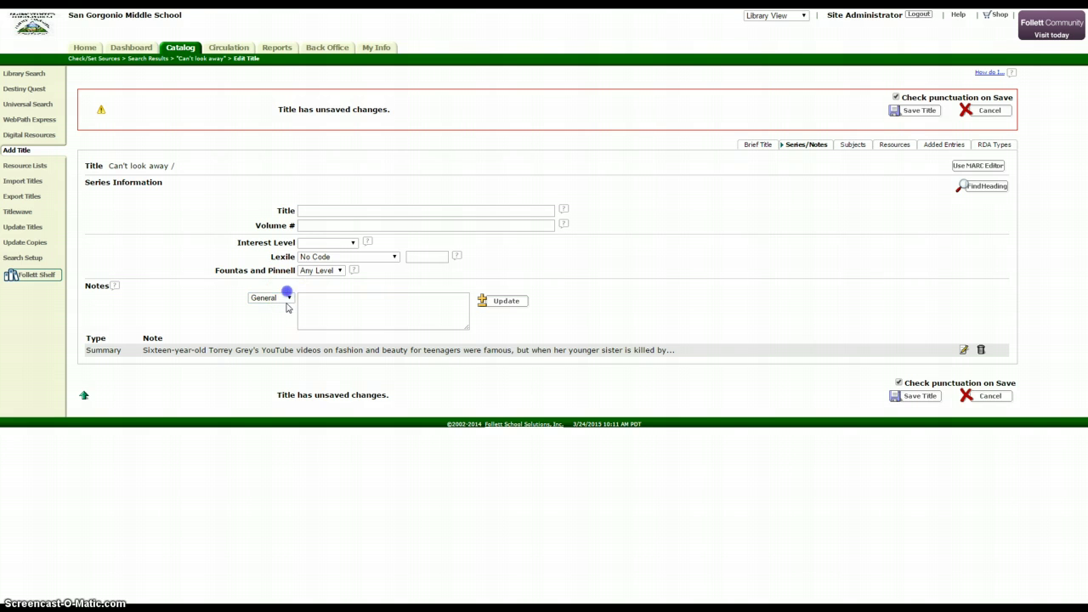
pyautogui.click(285, 298)
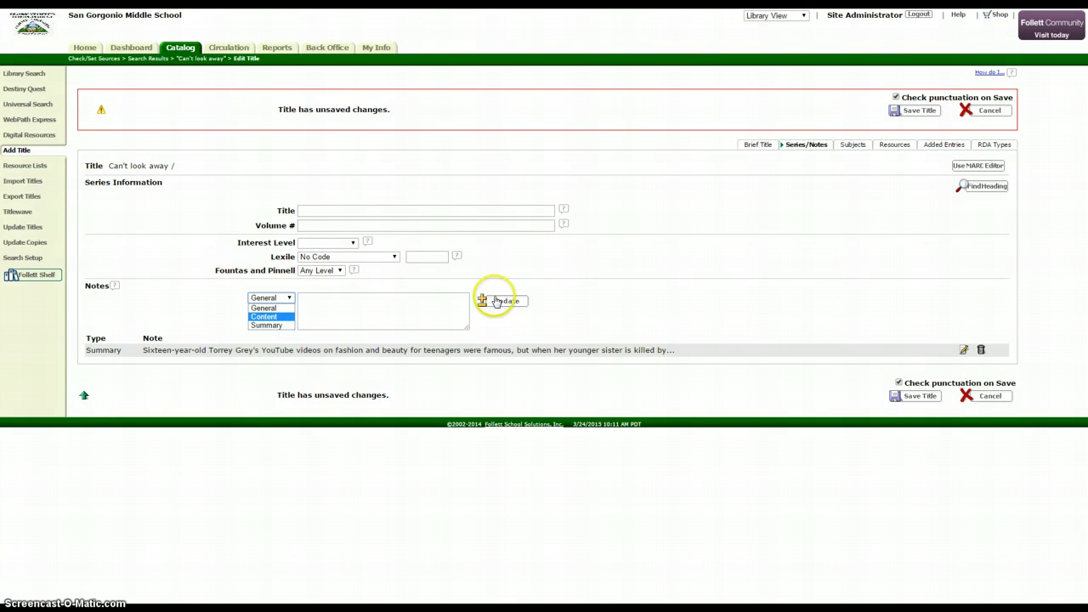
pyautogui.click(695, 304)
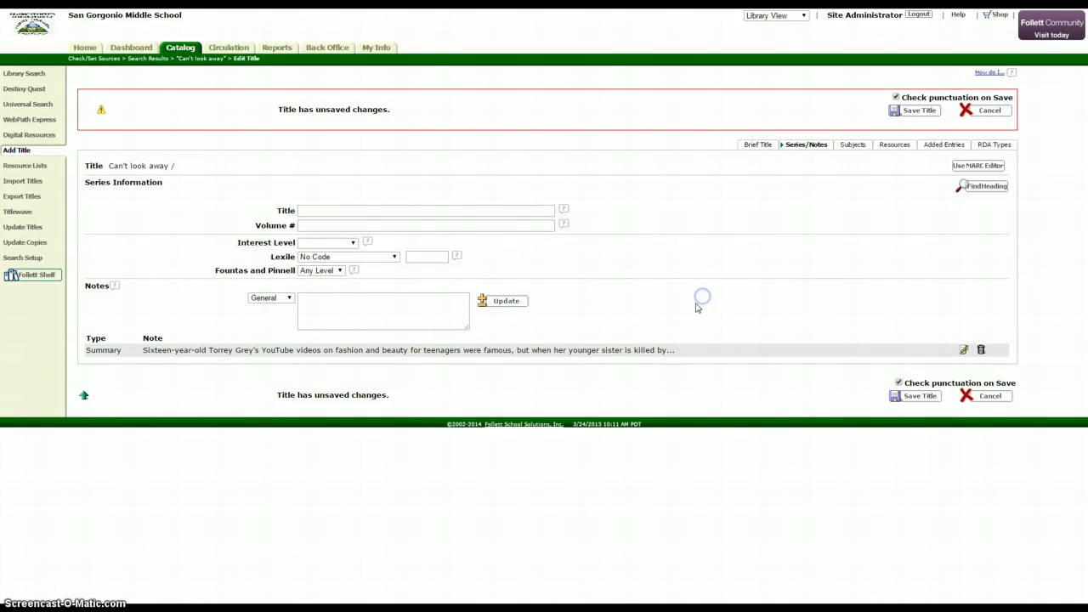
# Open the record's subjects and examine the listed headings and their Fiction subdivisions.
pyautogui.click(852, 145)
pyautogui.click(386, 197)
pyautogui.click(346, 195)
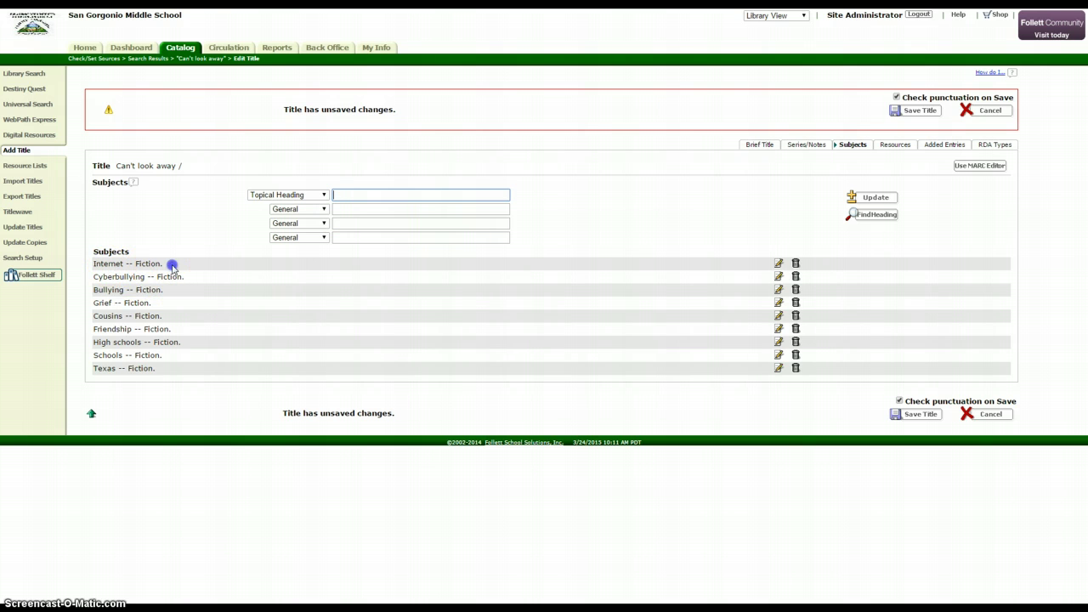
pyautogui.doubleClick(141, 265)
pyautogui.click(173, 263)
pyautogui.doubleClick(142, 264)
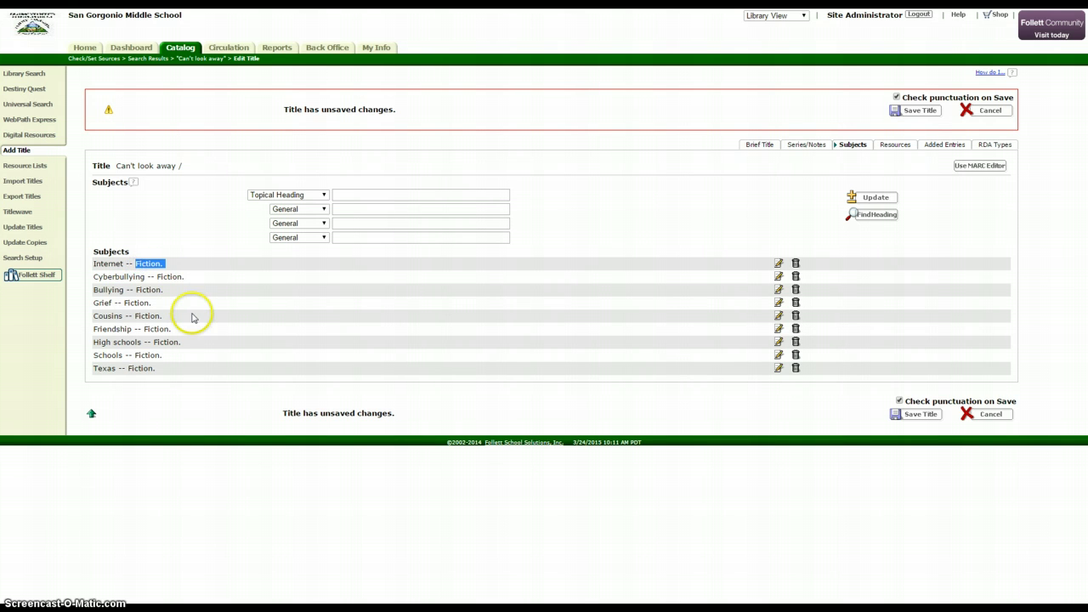
pyautogui.click(170, 269)
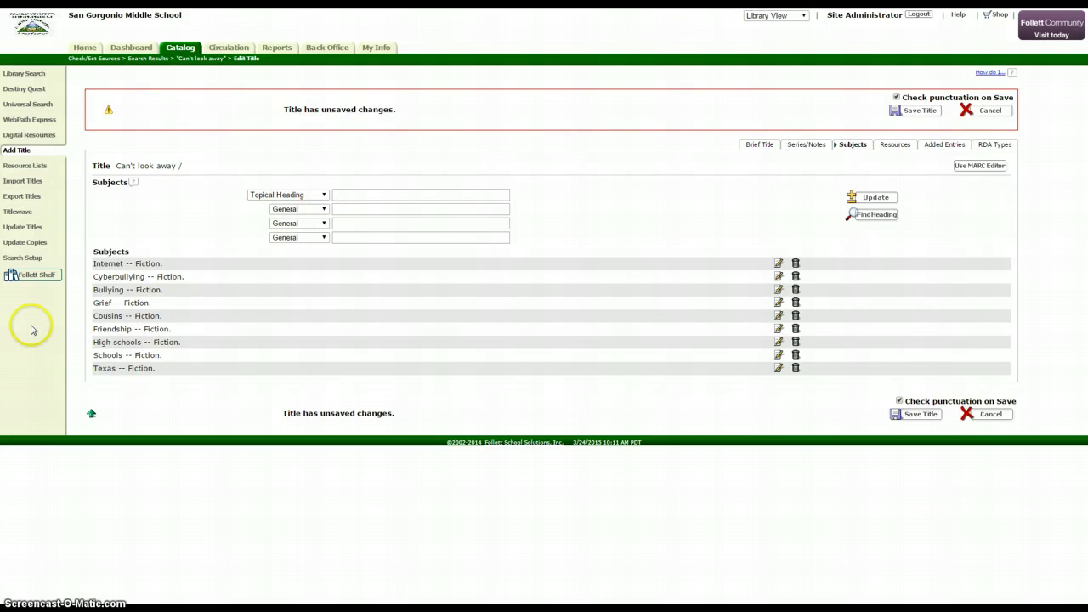
pyautogui.click(154, 271)
pyautogui.moveTo(155, 272); pyautogui.dragTo(95, 287)
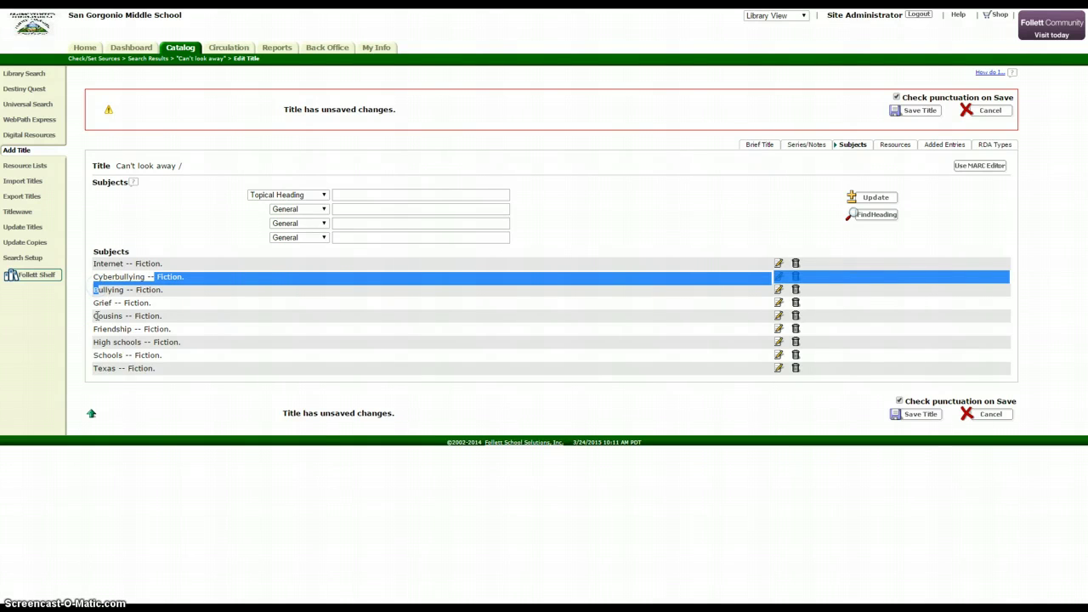
# Add "Cyberbullying" as a topical heading without a subdivision to the record's subjects, and delete that new heading again.
pyautogui.click(365, 197)
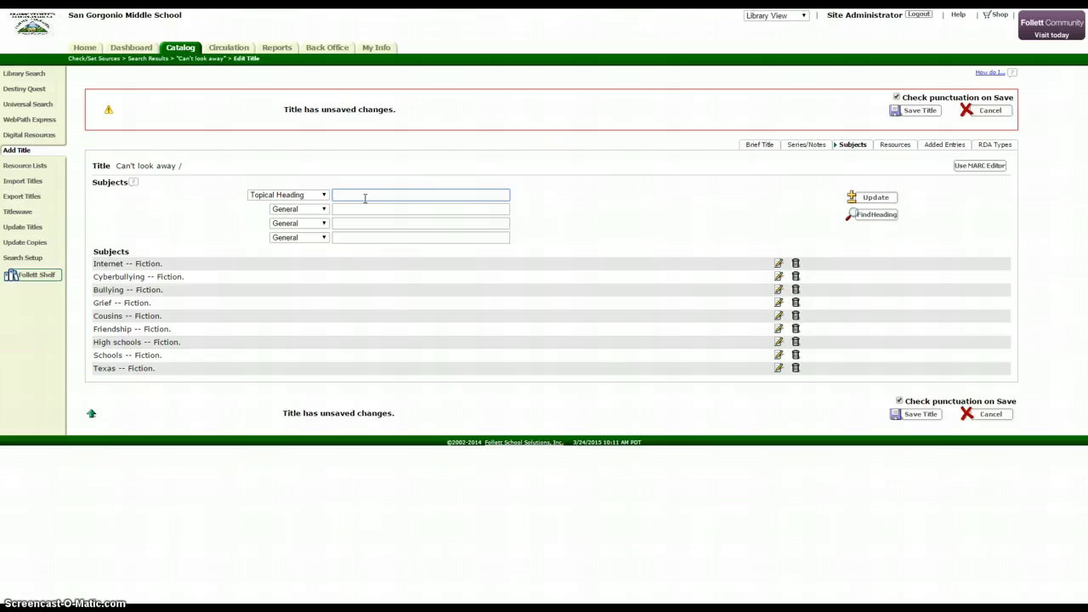
pyautogui.moveTo(104, 290); pyautogui.dragTo(124, 290)
pyautogui.click(584, 219)
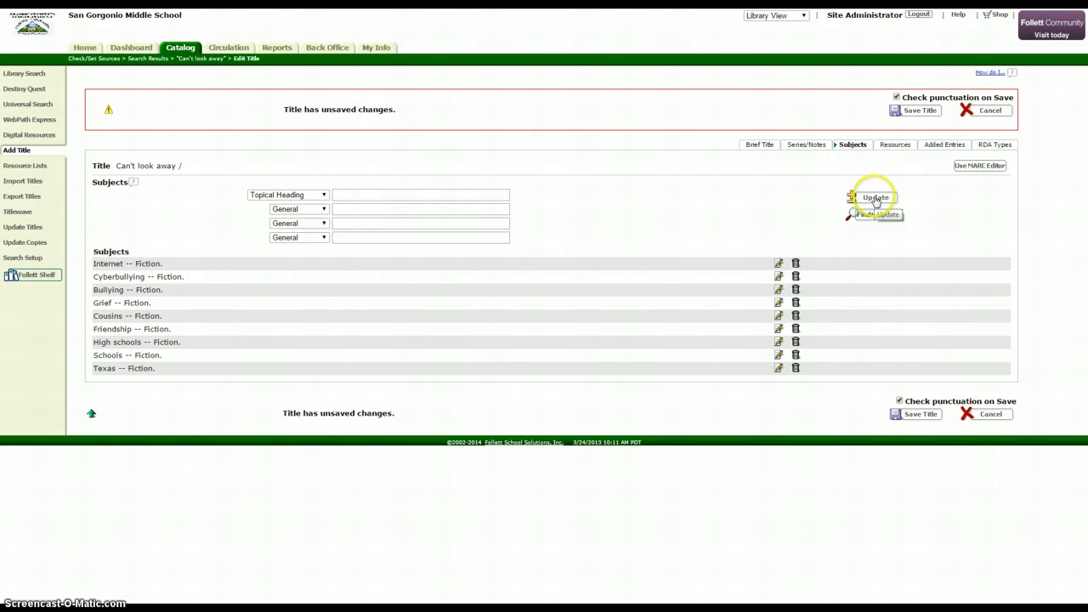
pyautogui.click(389, 192)
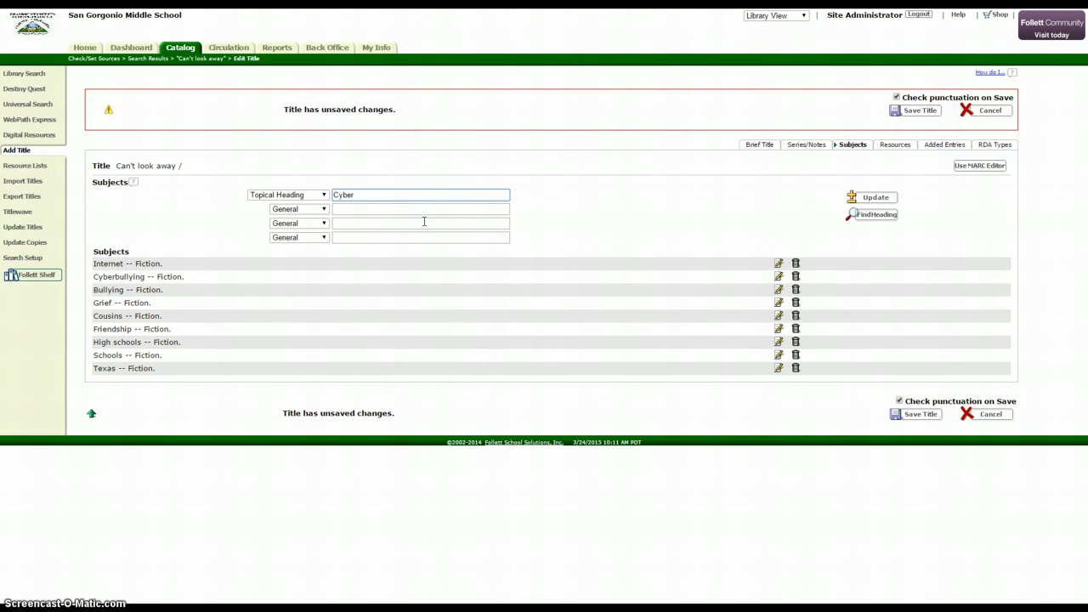
pyautogui.write('bullying')
pyautogui.click(876, 198)
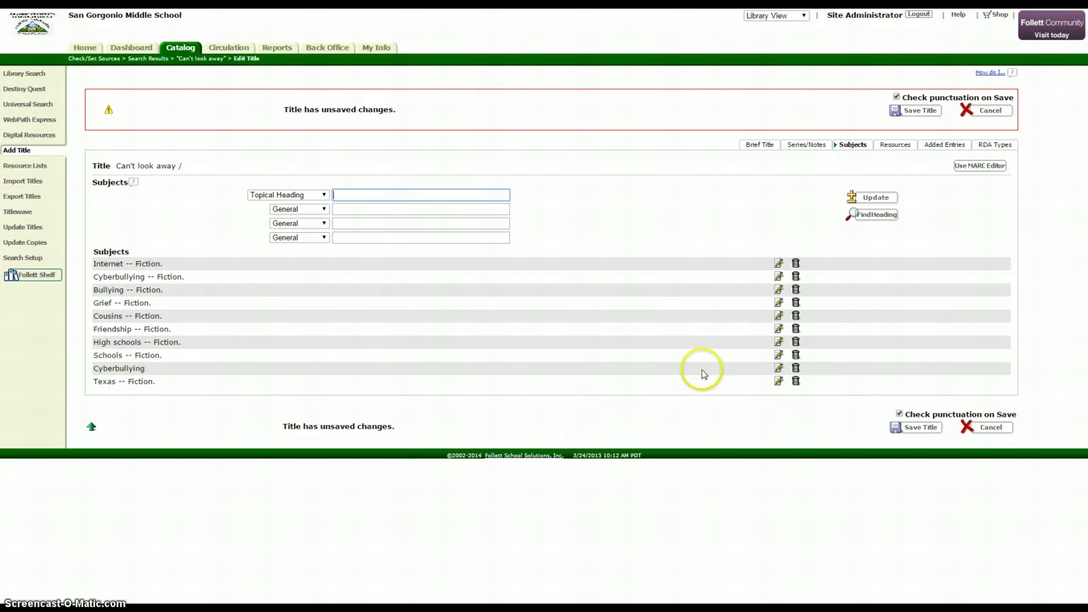
pyautogui.click(793, 368)
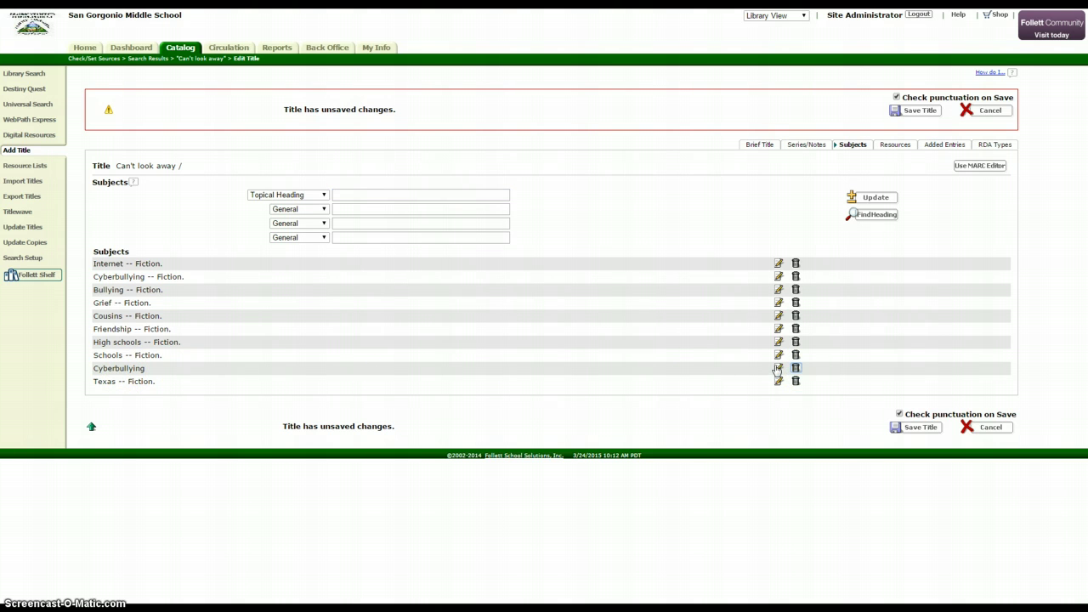
pyautogui.click(975, 223)
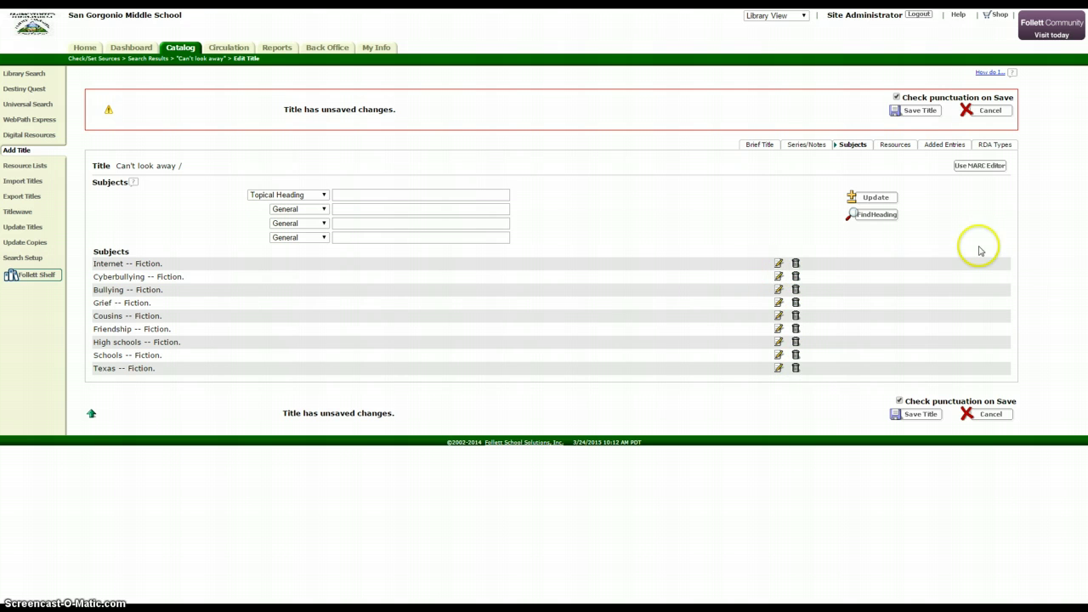
# Review the record's resource links and its added entries, and return to the brief title information.
pyautogui.click(895, 145)
pyautogui.click(442, 202)
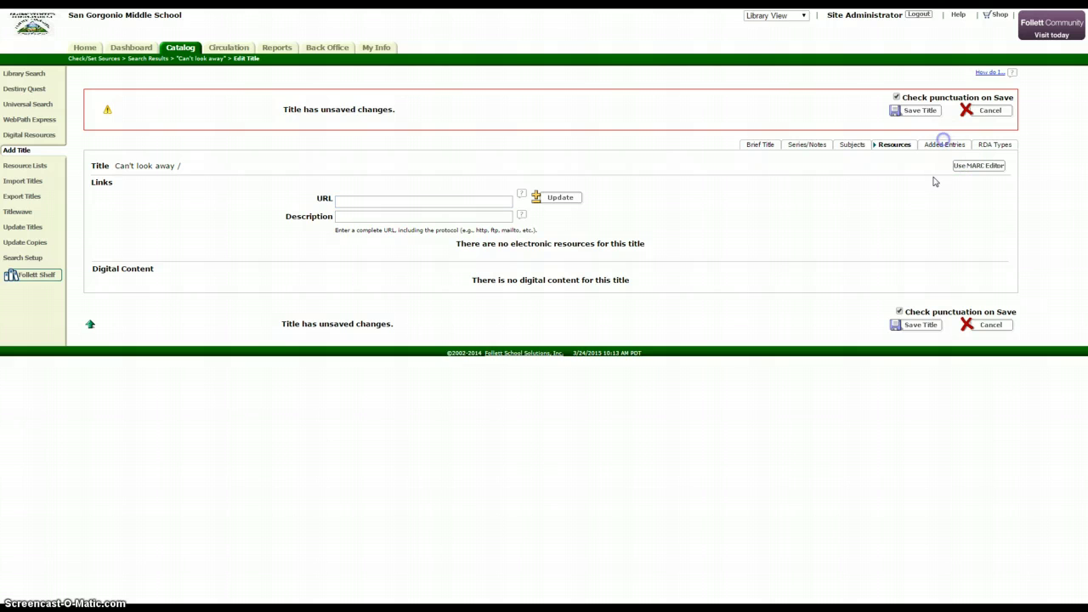
pyautogui.click(940, 146)
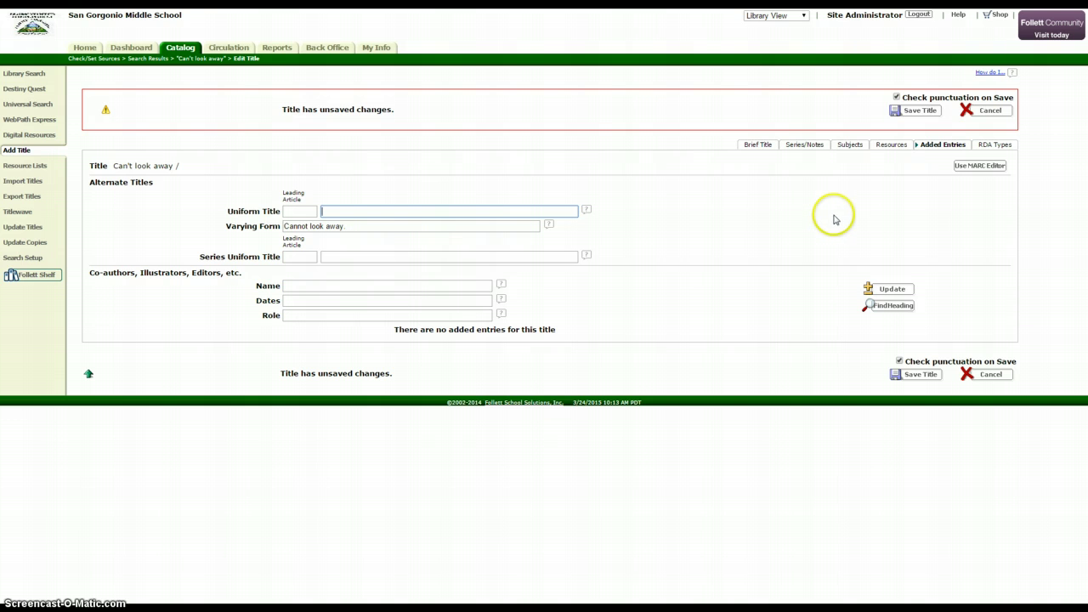
pyautogui.click(761, 148)
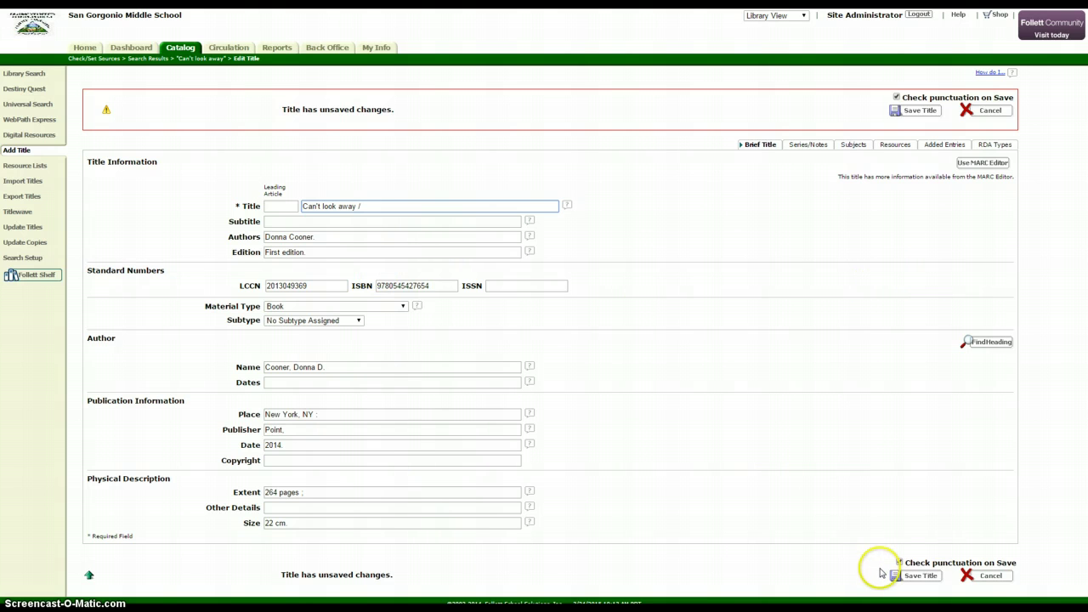
# Save the title with the punctuation check on, accepting the suggested "Cannot look away" for the 246 varying form of title.
pyautogui.click(921, 576)
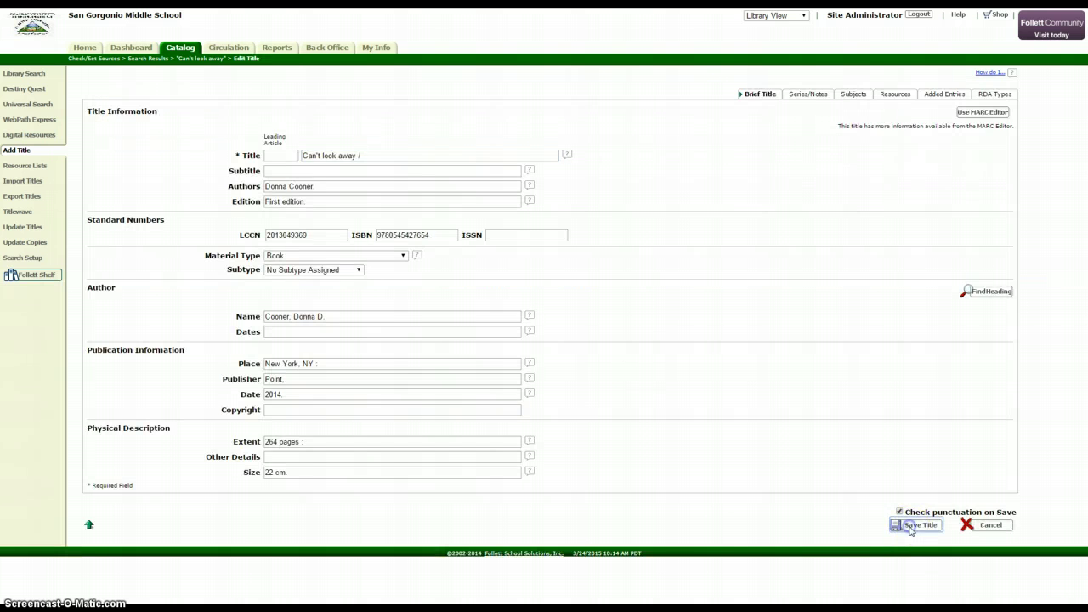
pyautogui.click(915, 524)
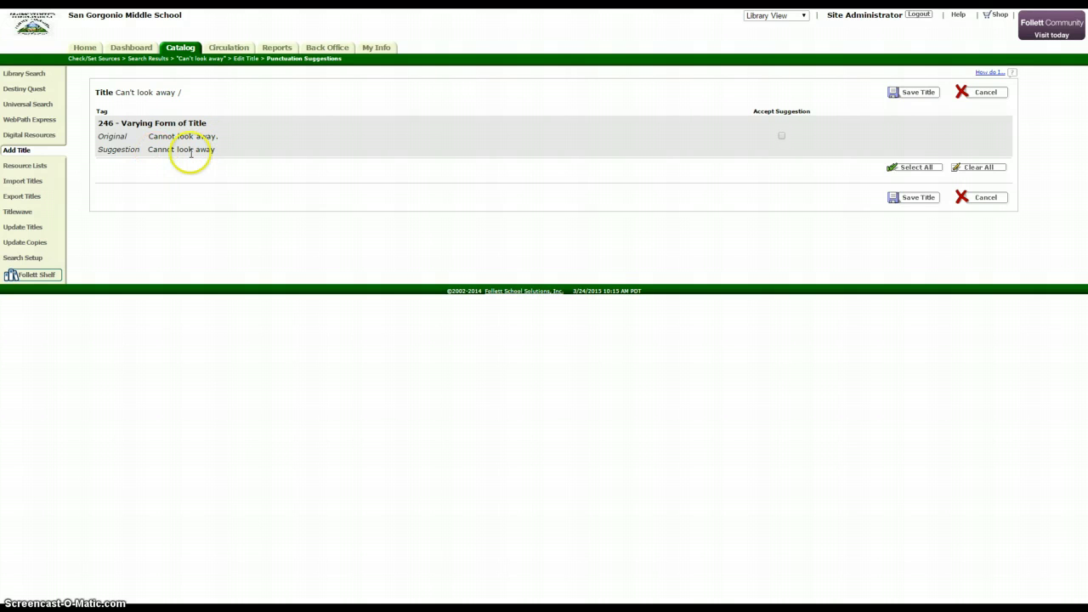
pyautogui.click(218, 155)
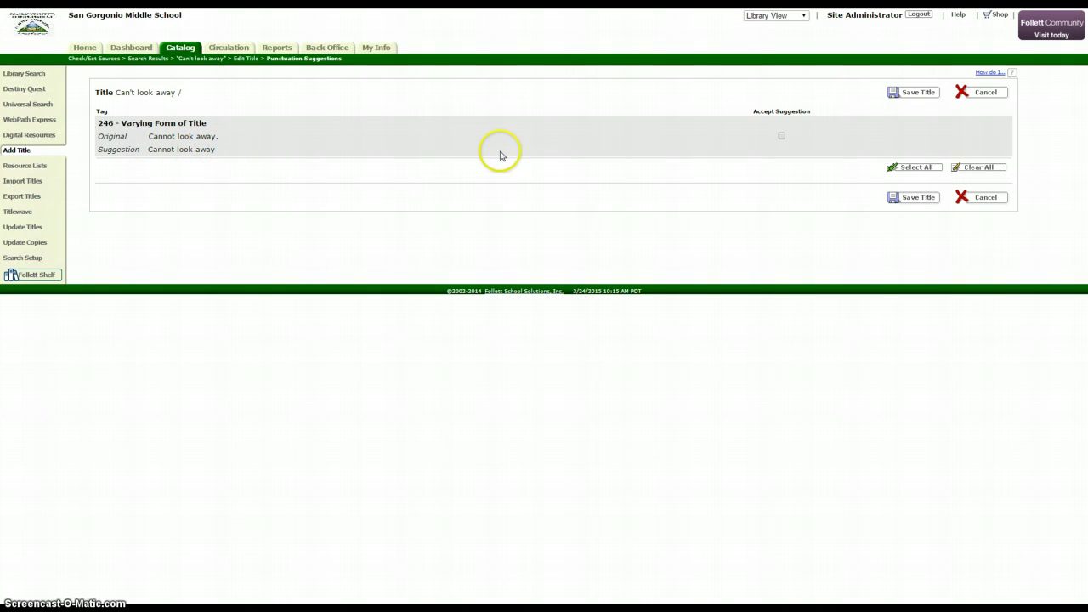
pyautogui.click(781, 136)
pyautogui.click(915, 100)
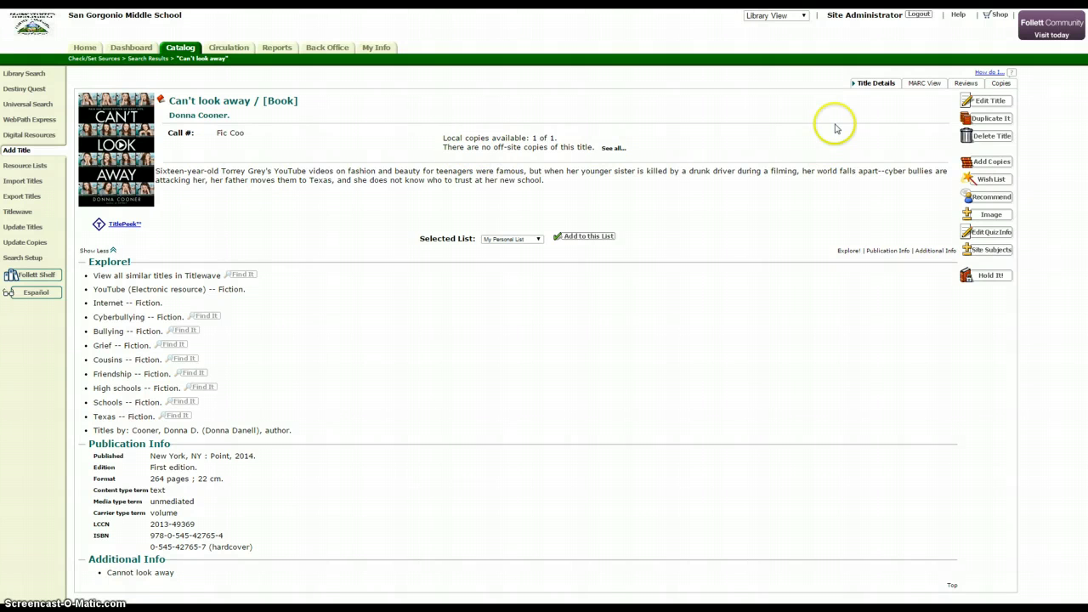
# Examine the saved record's title details and its full MARC record down to the subject entries, and return to the title details.
pyautogui.click(879, 85)
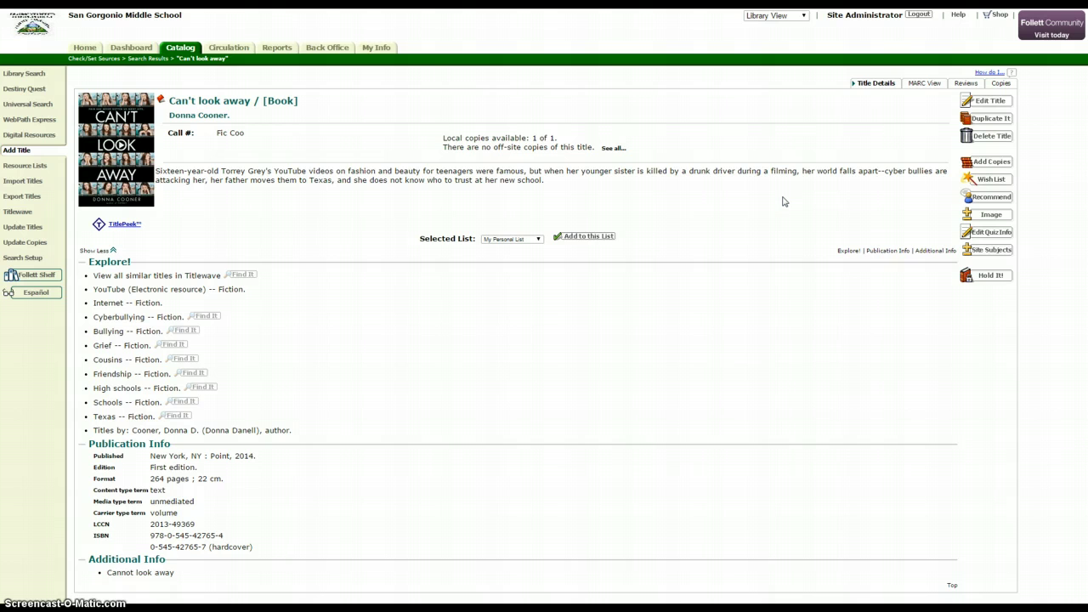
pyautogui.click(920, 84)
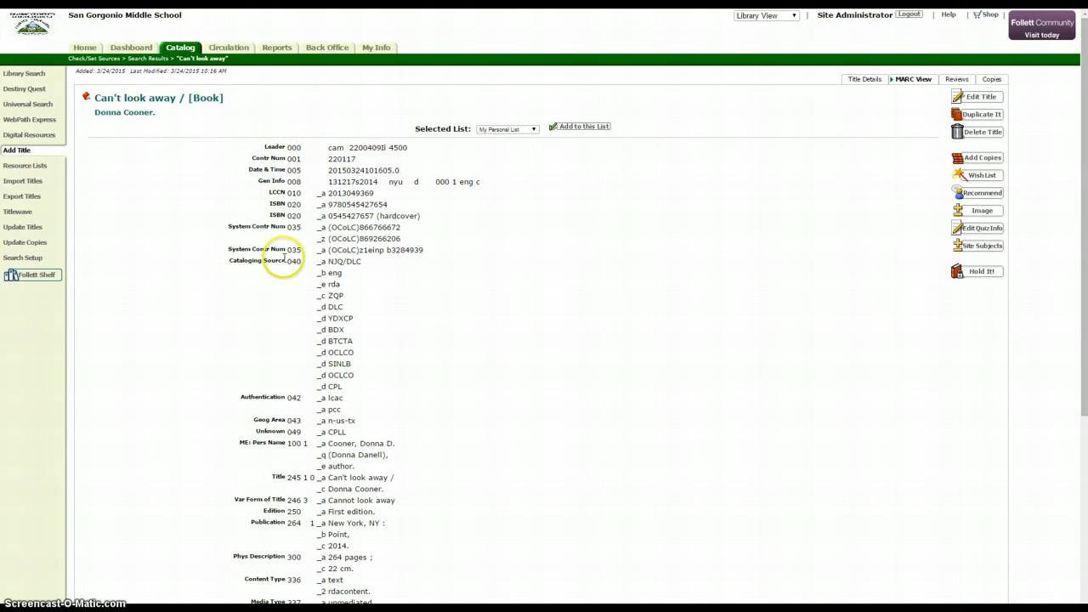
pyautogui.scroll(-5, 340, 386)
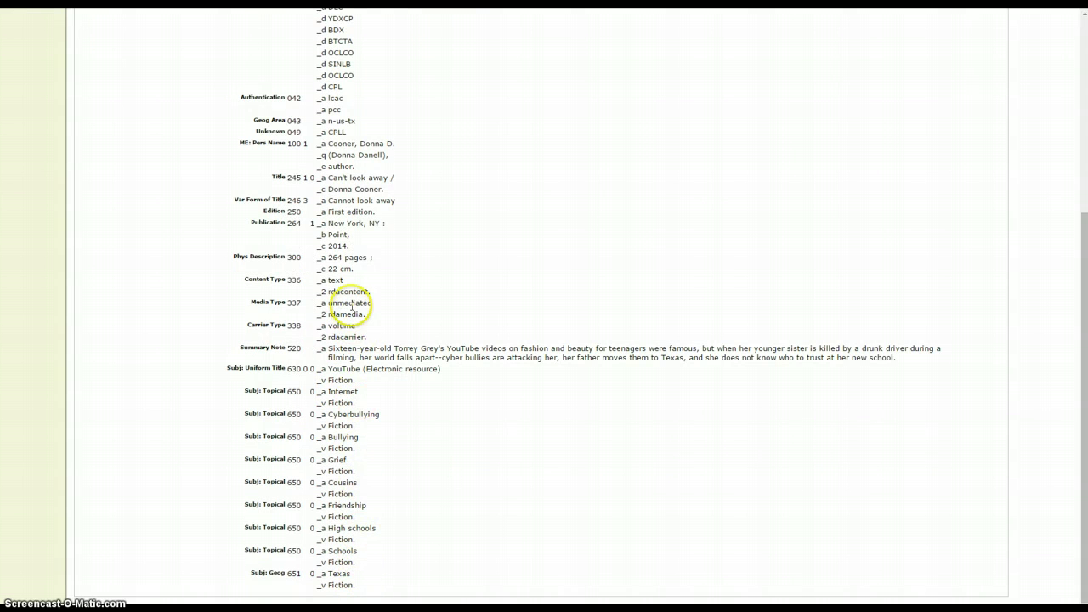
pyautogui.scroll(5, 351, 306)
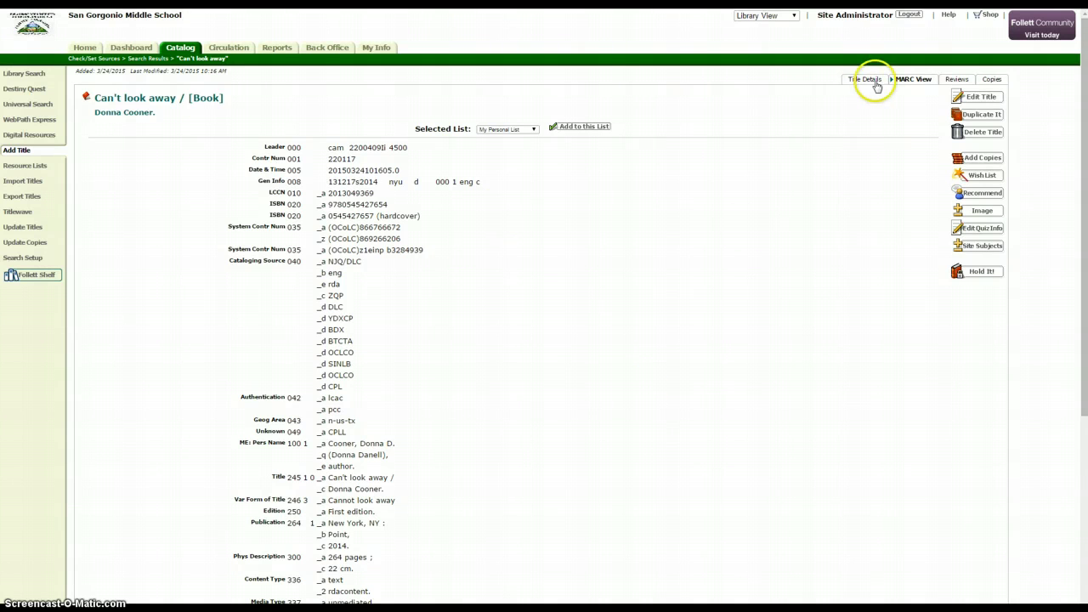
pyautogui.click(860, 80)
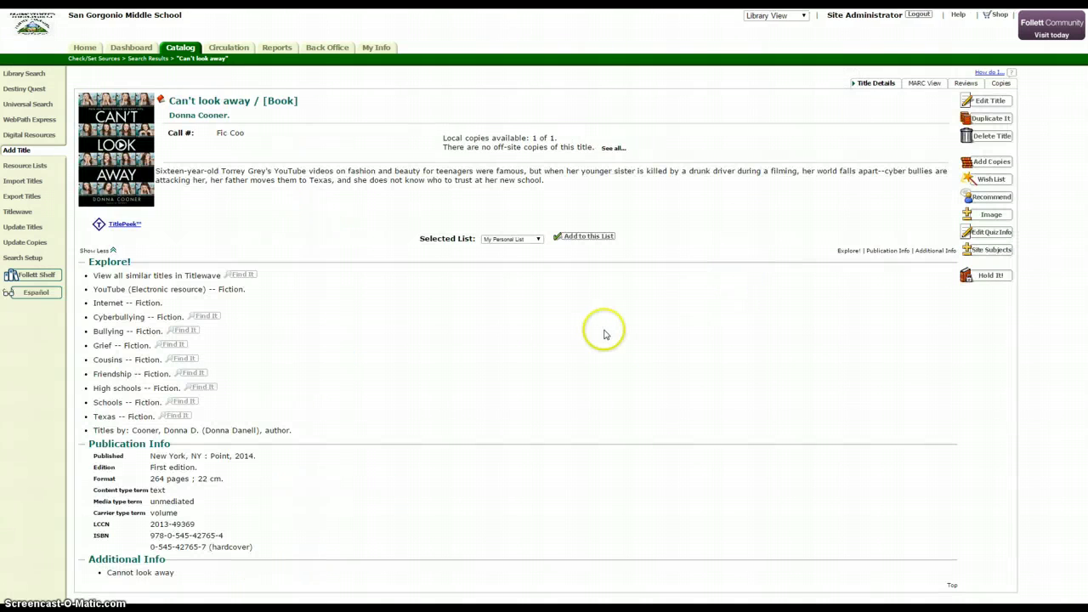